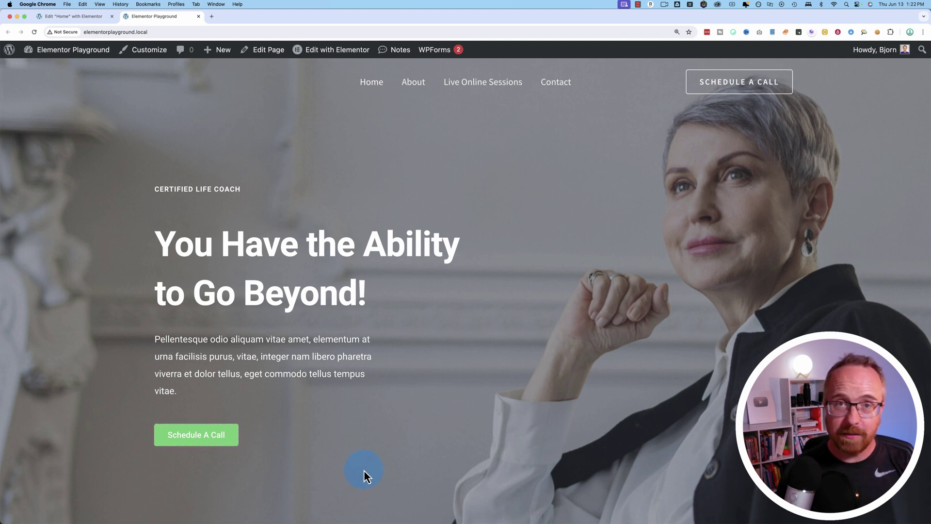
- Trigger the Schedule A Call newsletter popup and the scroll-triggered UI/UX sale popup, dismissing each
{"action": "scroll", "coordinate": [364, 470], "scroll_direction": "down", "scroll_amount": 3}
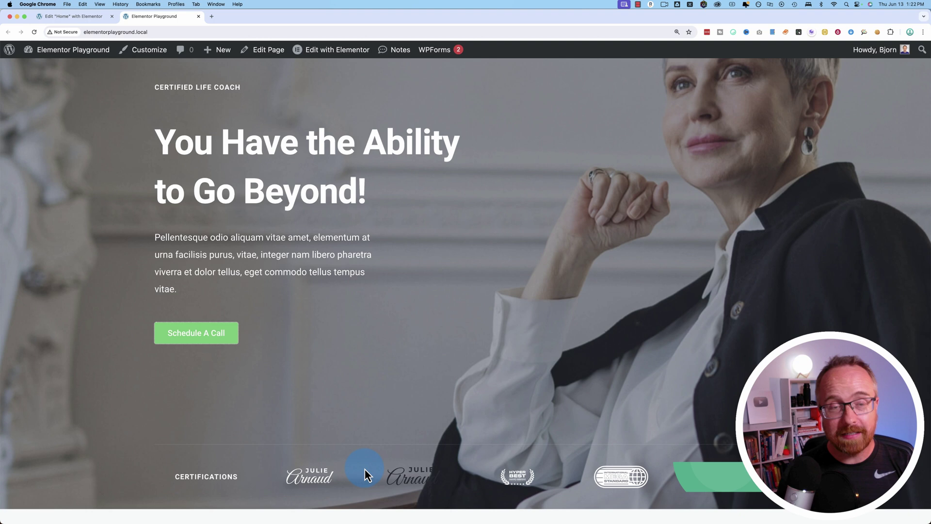
{"action": "left_click", "coordinate": [201, 344]}
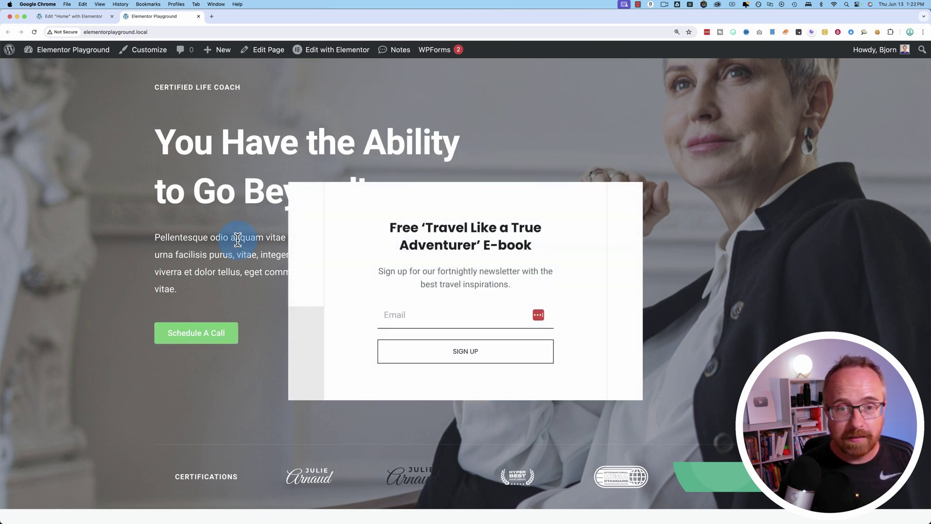
{"action": "left_click", "coordinate": [237, 241]}
{"action": "scroll", "coordinate": [292, 426], "scroll_direction": "down", "scroll_amount": 12}
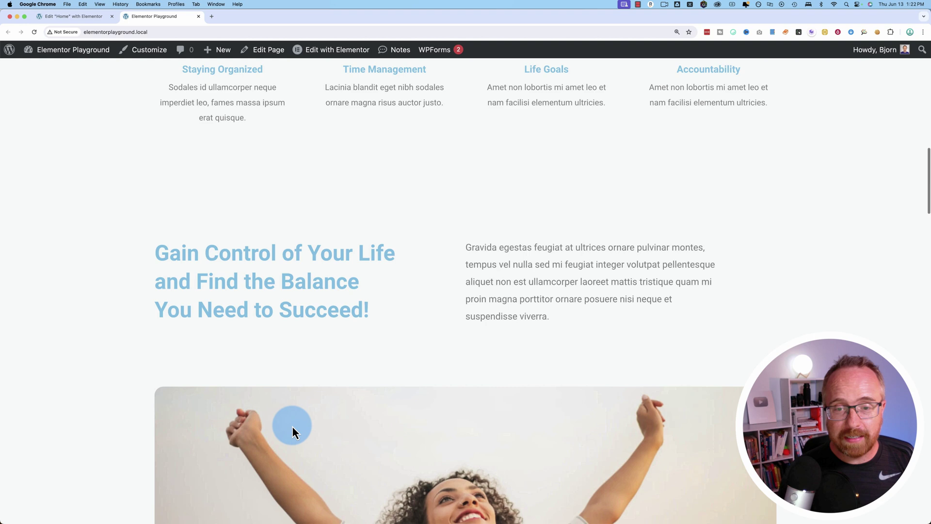
{"action": "scroll", "coordinate": [292, 426], "scroll_direction": "down", "scroll_amount": 15}
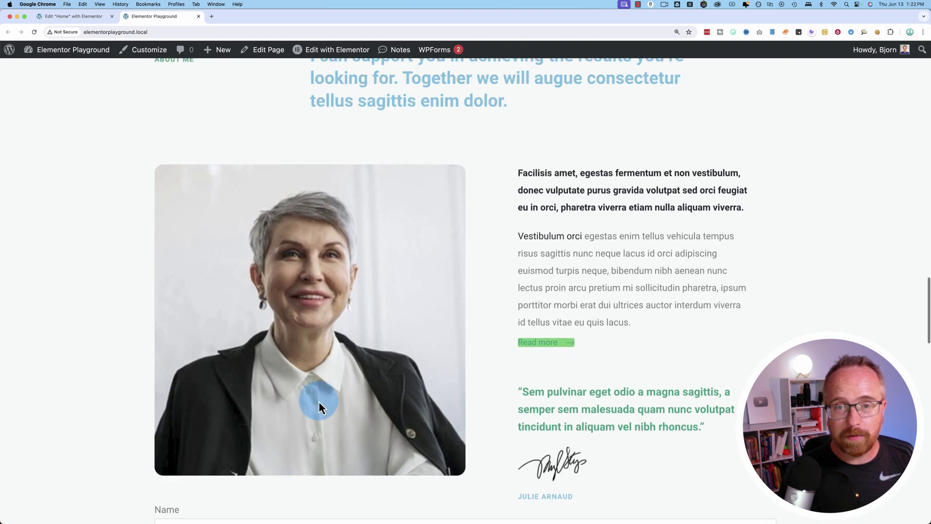
{"action": "scroll", "coordinate": [481, 257], "scroll_direction": "up", "scroll_amount": 1}
{"action": "scroll", "coordinate": [529, 260], "scroll_direction": "up", "scroll_amount": 2}
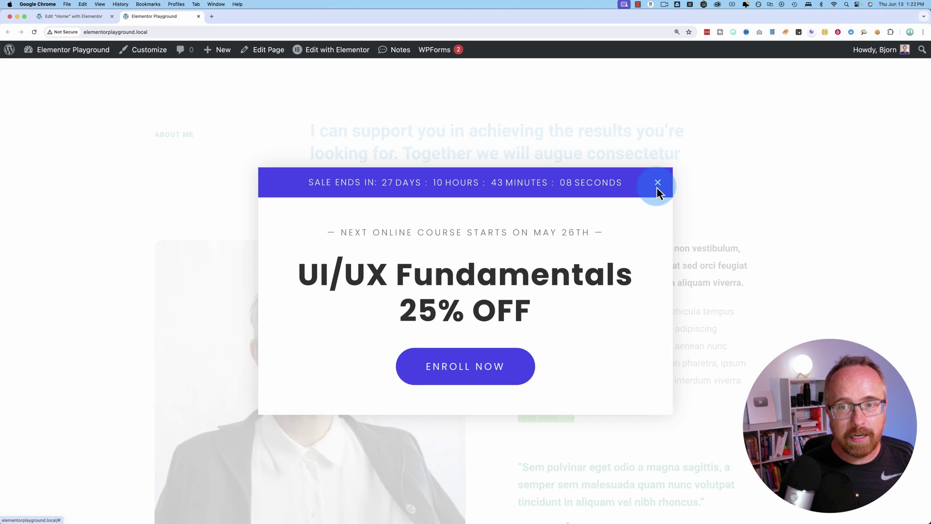
{"action": "left_click", "coordinate": [501, 364]}
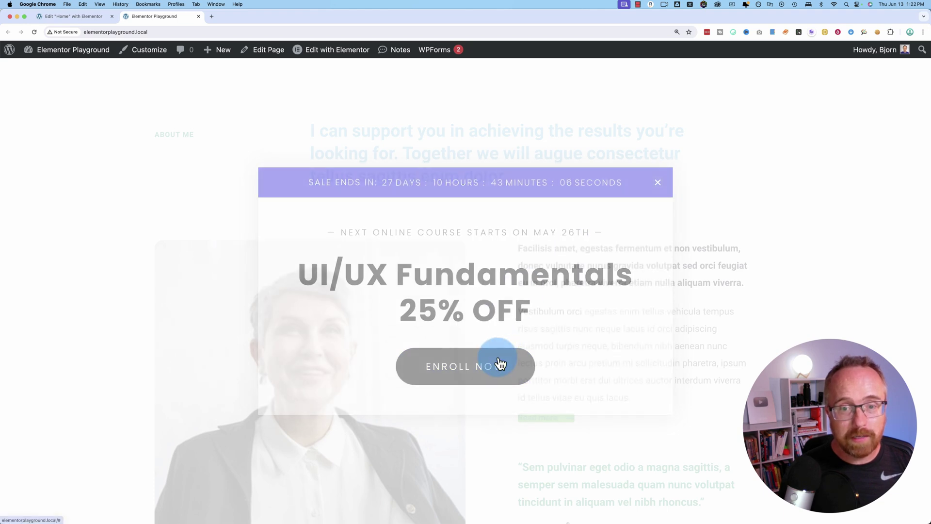
- Fill the contact form with the saved name and e-mail and message 'Test', send it, then close the newsletter popup
{"action": "scroll", "coordinate": [487, 372], "scroll_direction": "down", "scroll_amount": 10}
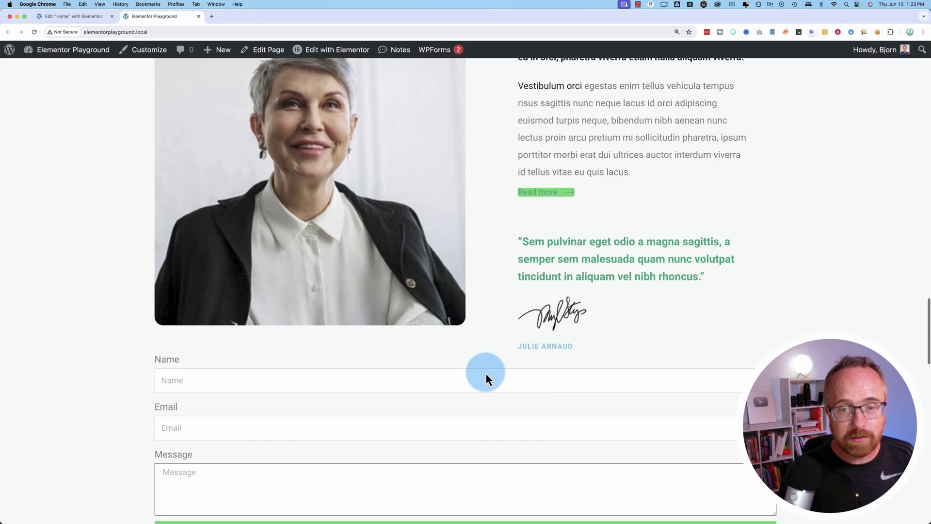
{"action": "left_click", "coordinate": [199, 162]}
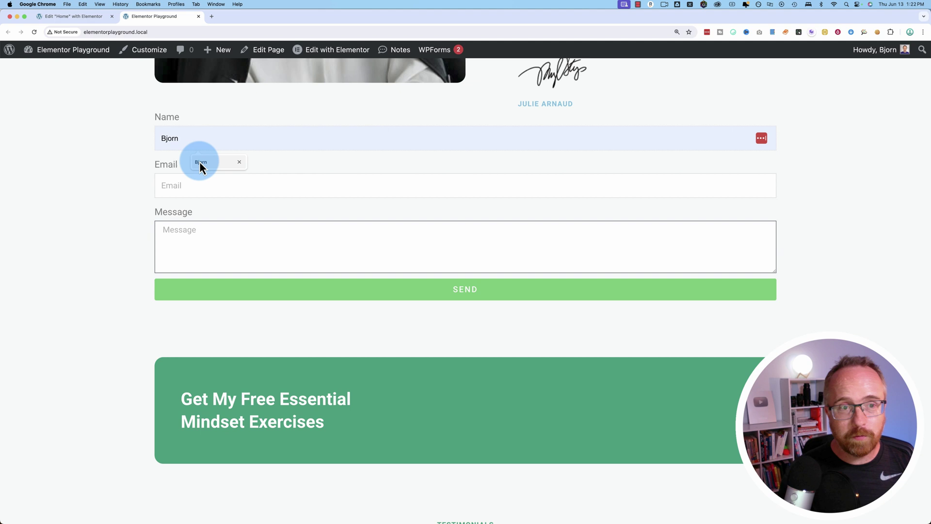
{"action": "left_click", "coordinate": [193, 185]}
{"action": "left_click", "coordinate": [203, 211]}
{"action": "left_click", "coordinate": [203, 234]}
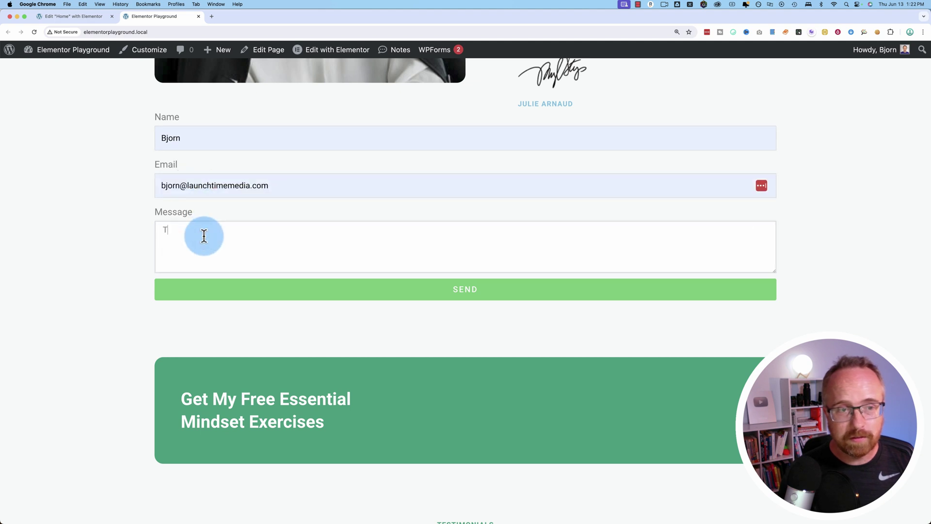
{"action": "type", "text": "Test"}
{"action": "left_click", "coordinate": [444, 293]}
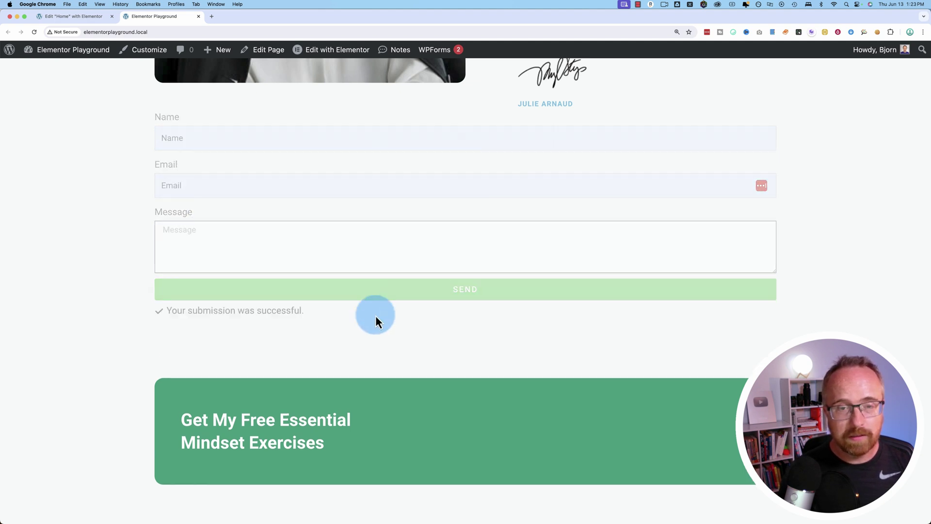
{"action": "scroll", "coordinate": [494, 209], "scroll_direction": "up", "scroll_amount": 1}
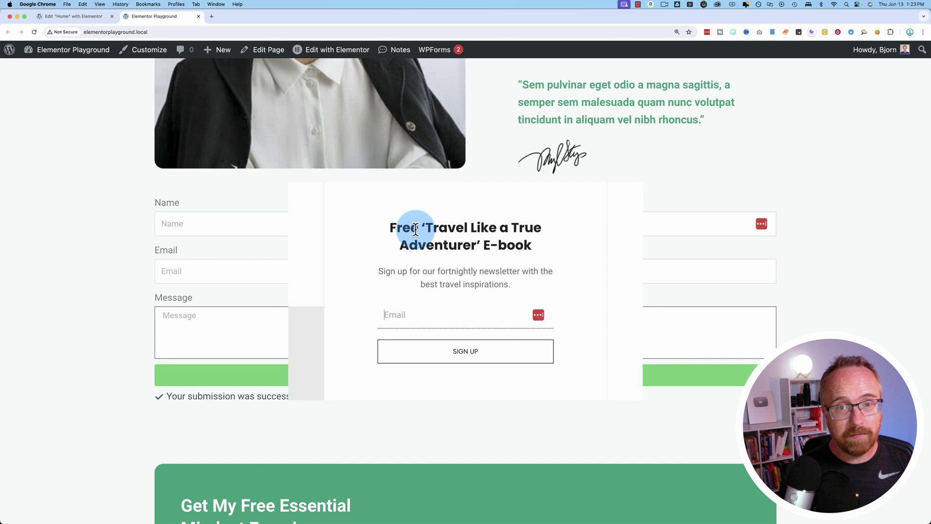
{"action": "left_click", "coordinate": [480, 159]}
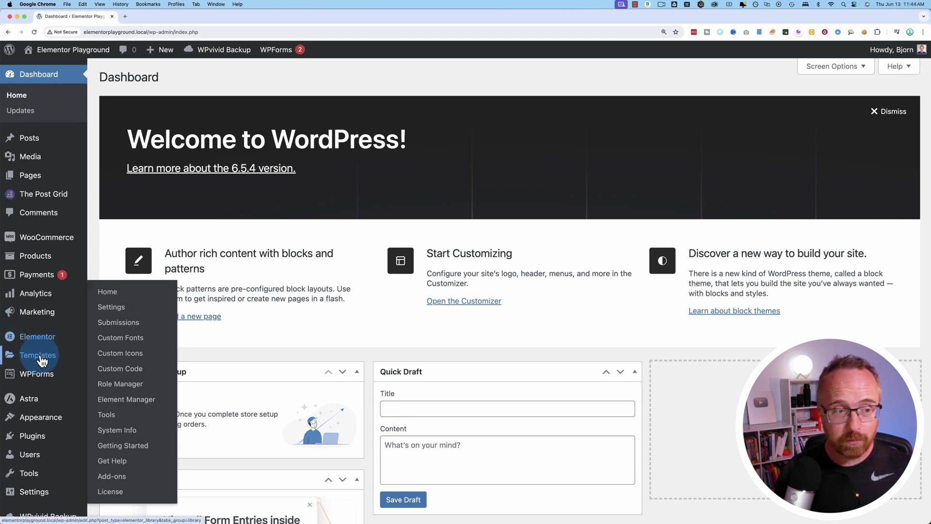
- Add a new popup template and create it under the name 'Dynamic Link'
{"action": "mouse_move", "coordinate": [39, 355]}
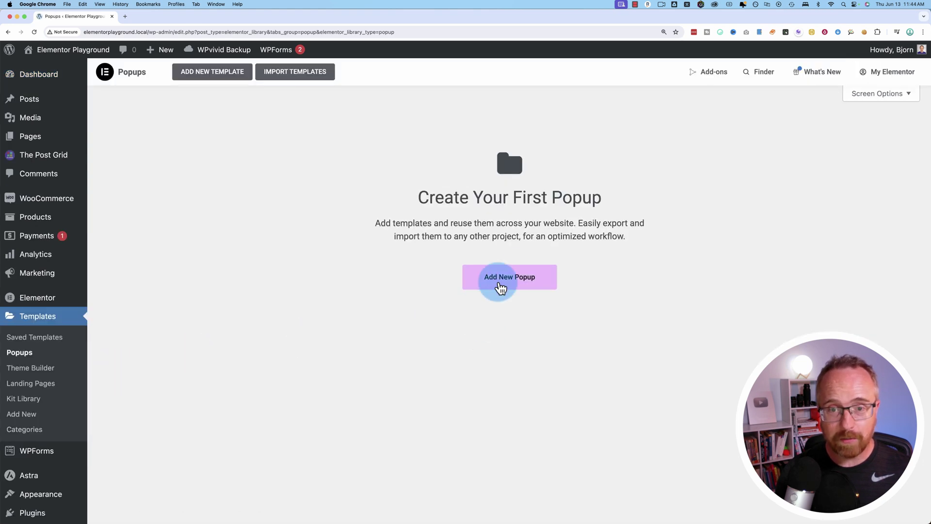
{"action": "left_click", "coordinate": [520, 277]}
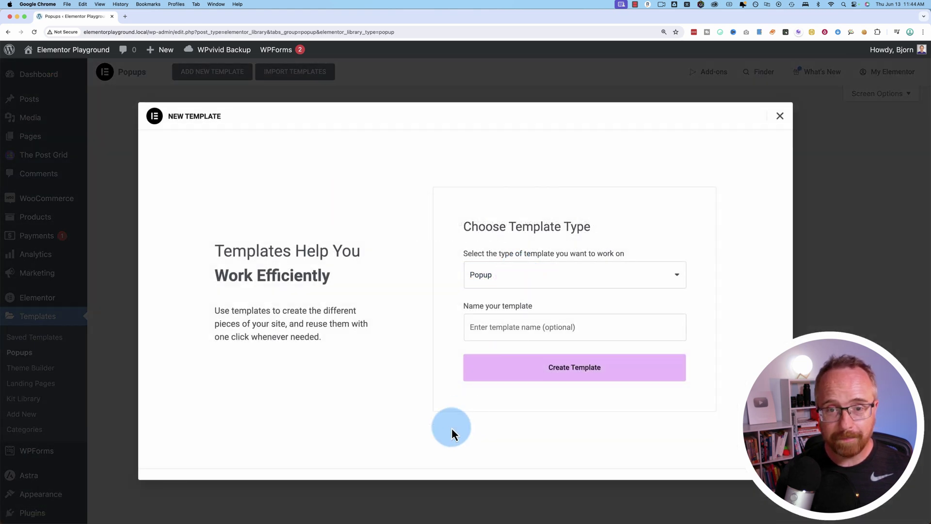
{"action": "left_click", "coordinate": [503, 328]}
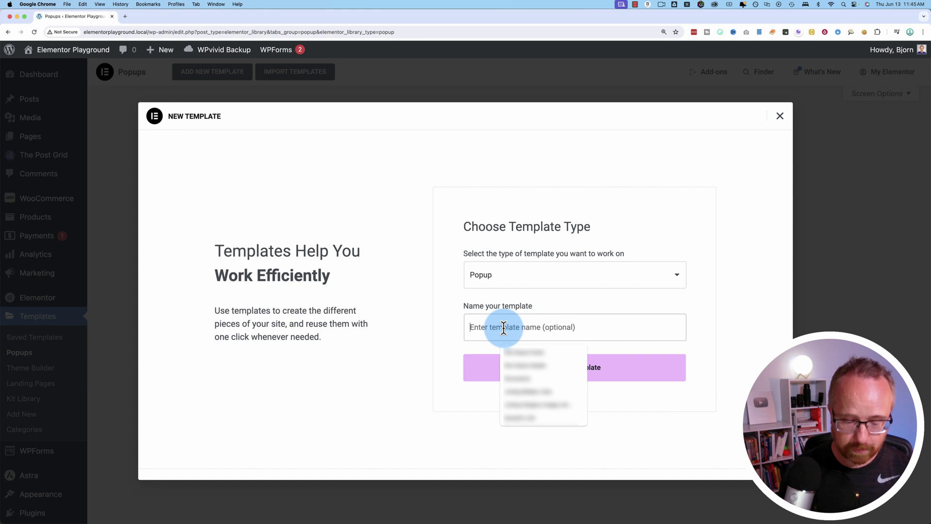
{"action": "type", "text": "Dynamic Link"}
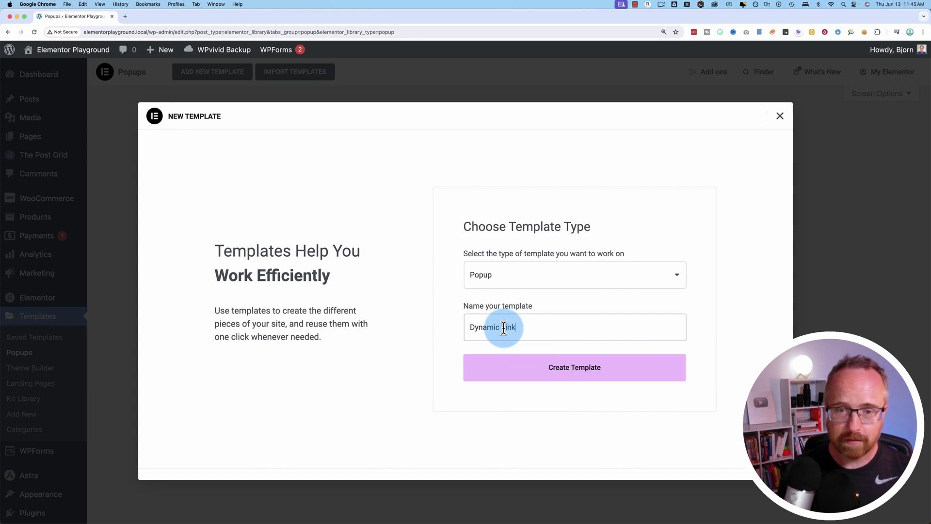
{"action": "left_click", "coordinate": [566, 372]}
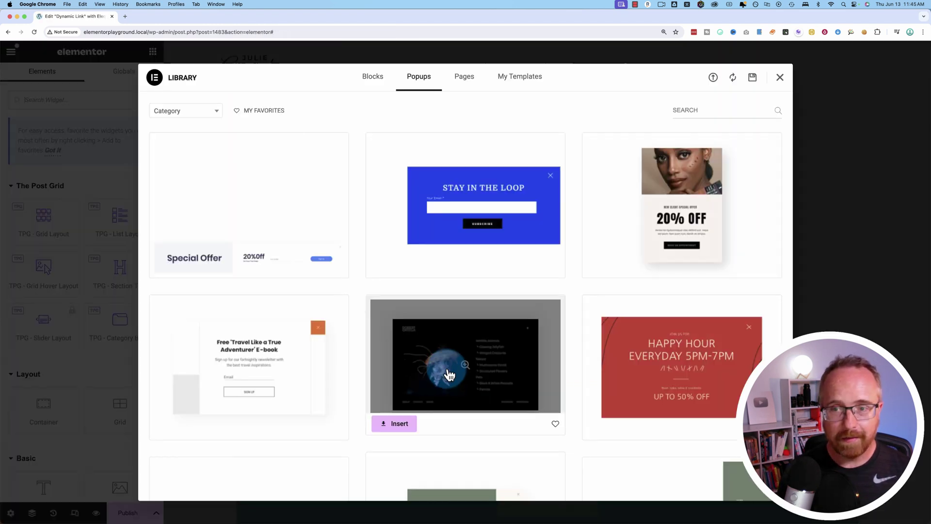
- Insert the Free 'Travel Like a True Adventurer' e-book design from the popup library
{"action": "scroll", "coordinate": [591, 323], "scroll_direction": "down", "scroll_amount": 3}
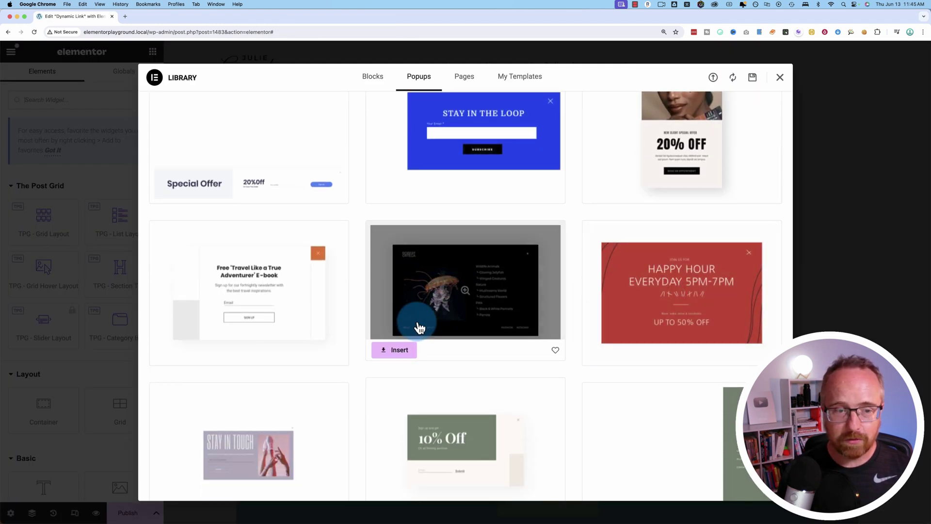
{"action": "mouse_move", "coordinate": [313, 331]}
{"action": "left_click", "coordinate": [168, 360]}
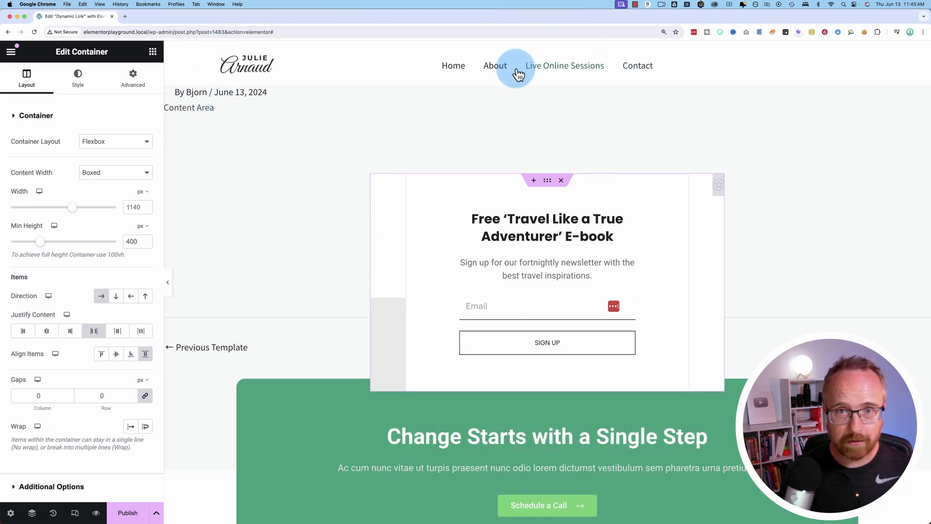
- Select the popup's heading, description text and sign-up form, then inspect the heading's title text
{"action": "left_click", "coordinate": [536, 233]}
{"action": "left_click", "coordinate": [539, 266]}
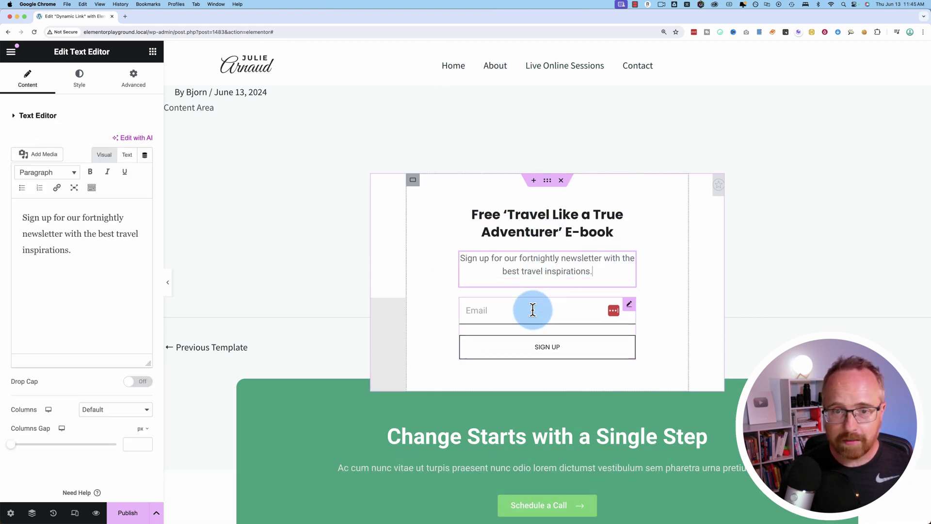
{"action": "left_click", "coordinate": [534, 315]}
{"action": "left_click", "coordinate": [519, 248]}
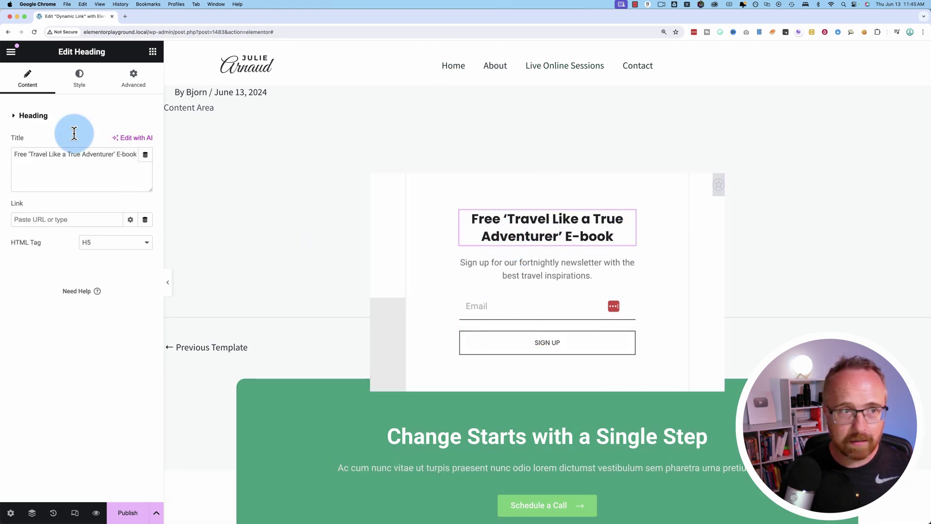
{"action": "left_click", "coordinate": [30, 79]}
{"action": "left_click", "coordinate": [32, 152]}
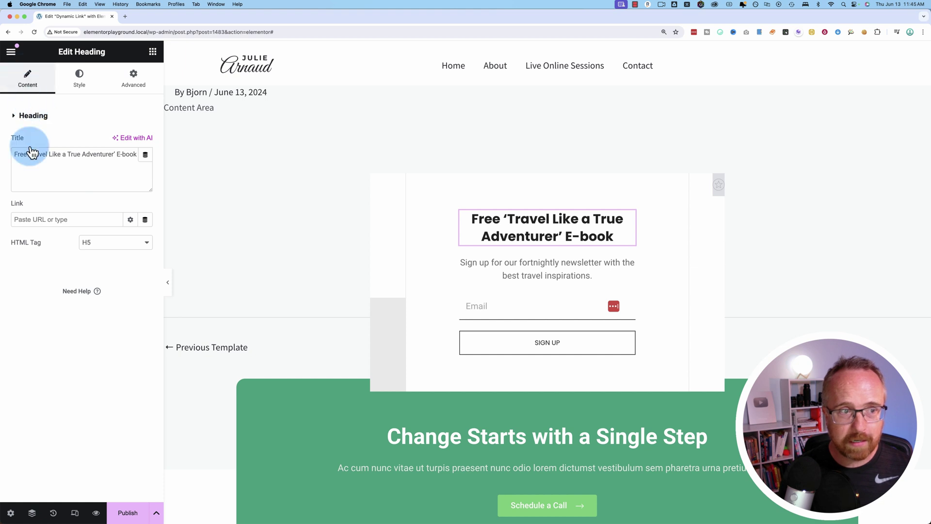
- Review the Dynamic Link popup settings and publish it without any display conditions
{"action": "left_click", "coordinate": [10, 513]}
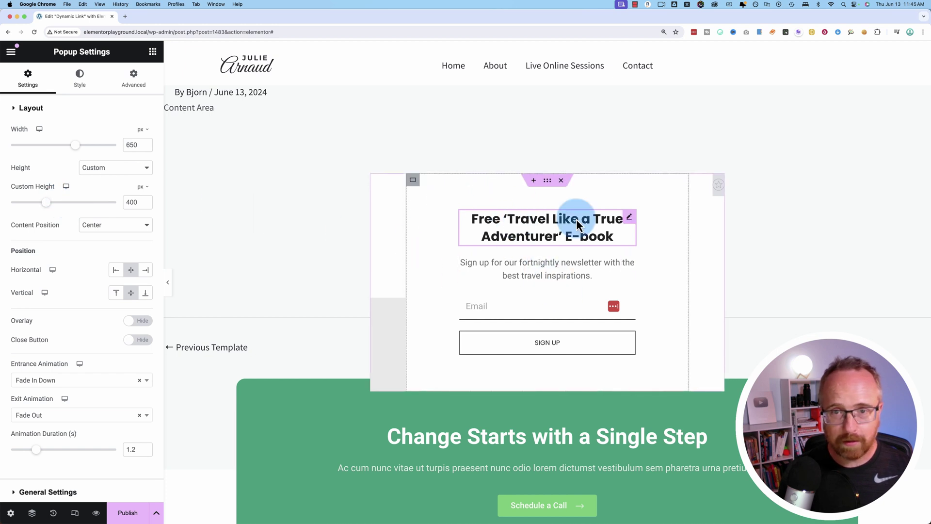
{"action": "left_click", "coordinate": [153, 51]}
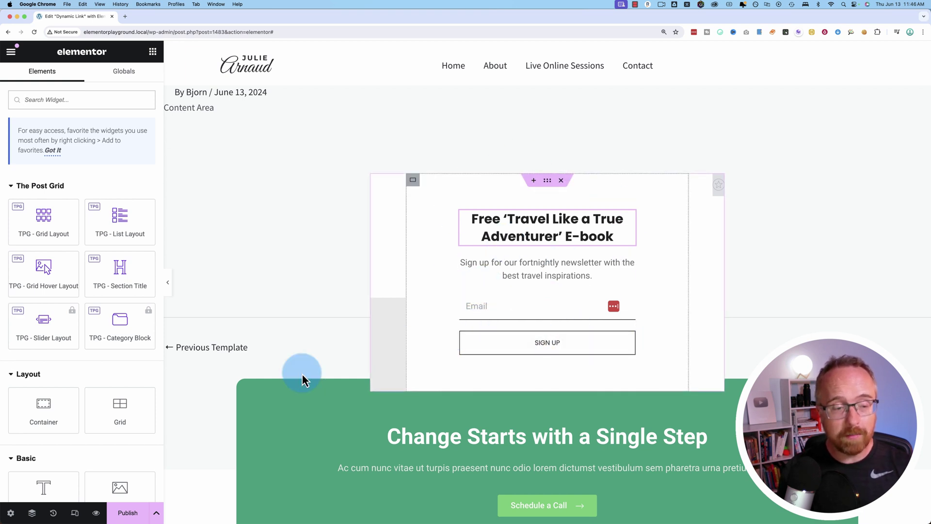
{"action": "left_click", "coordinate": [11, 512]}
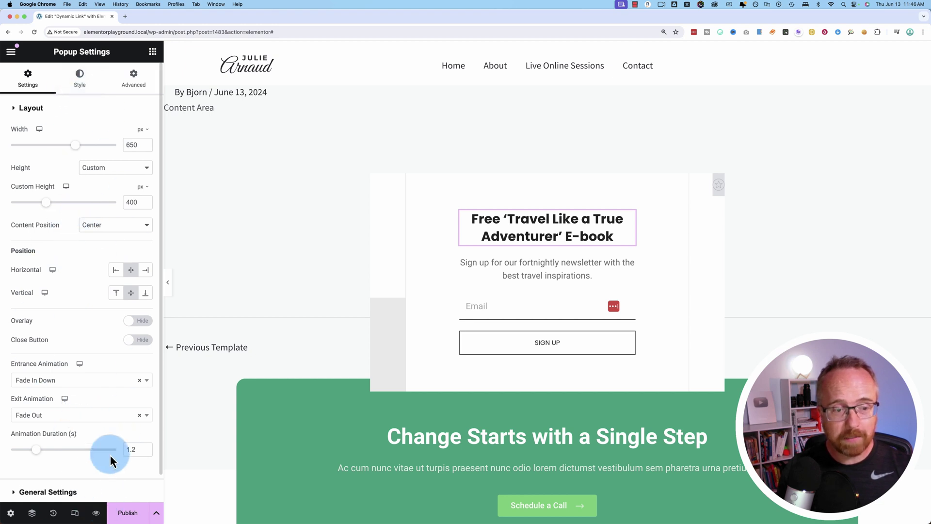
{"action": "left_click", "coordinate": [127, 512]}
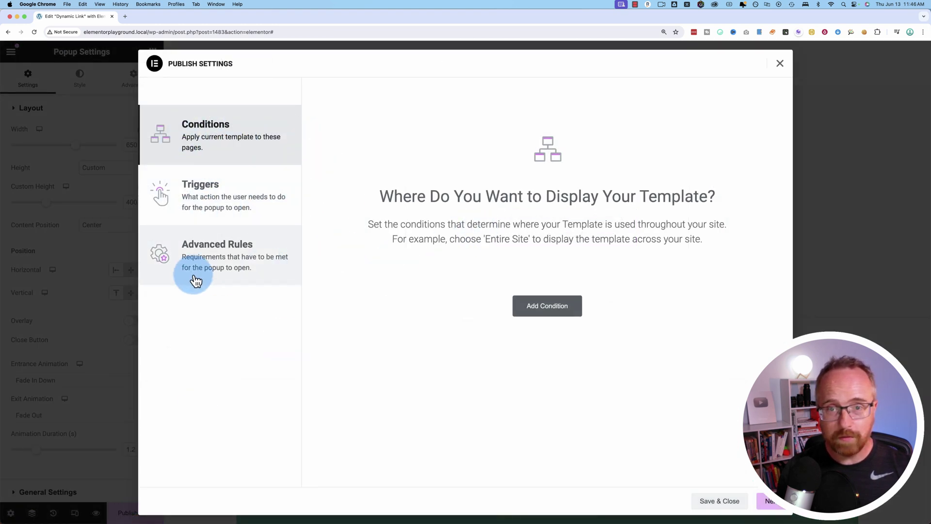
{"action": "left_click", "coordinate": [720, 501]}
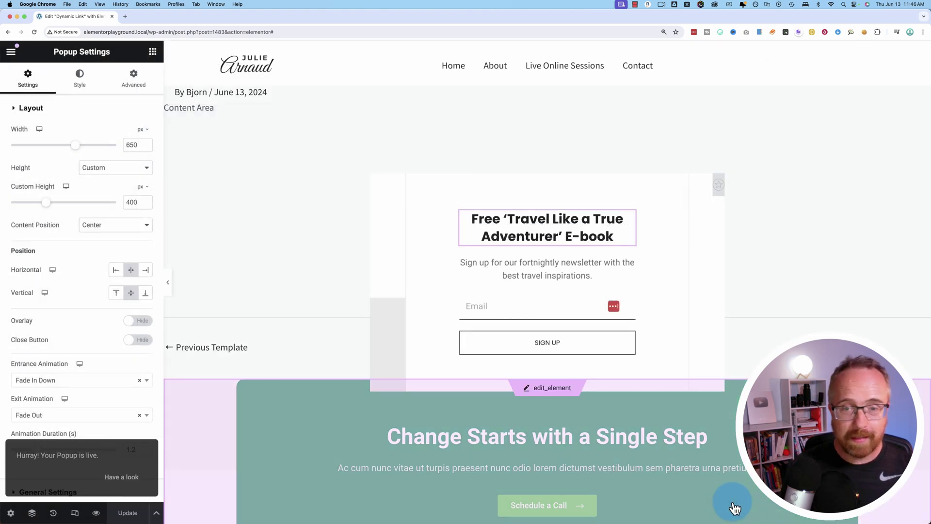
{"action": "left_click", "coordinate": [10, 51]}
- Exit the editor and create a second popup template named 'CSS Trigger'
{"action": "left_click", "coordinate": [55, 313]}
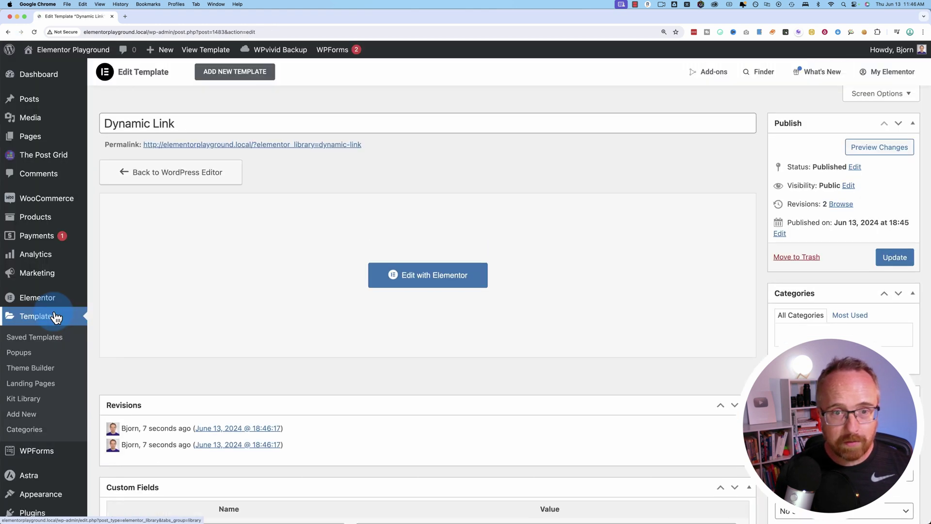
{"action": "left_click", "coordinate": [27, 358]}
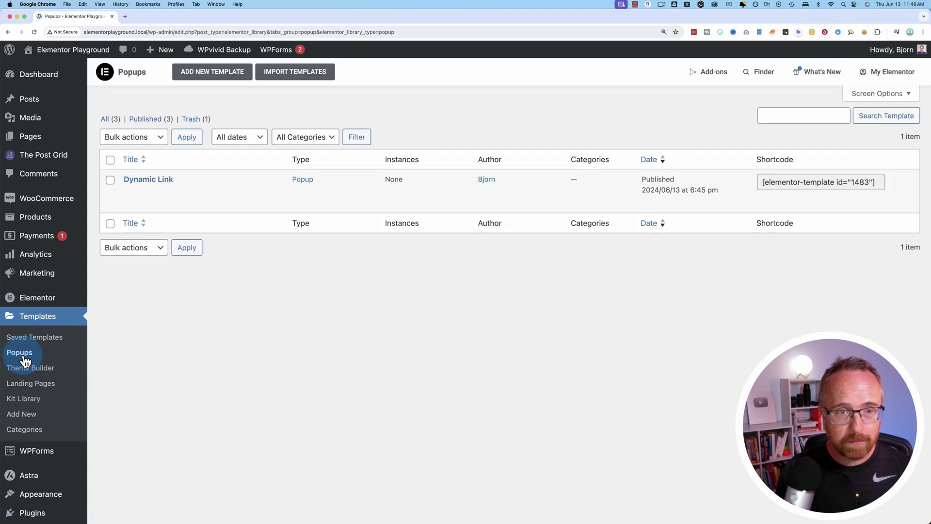
{"action": "left_click", "coordinate": [208, 75]}
{"action": "left_click", "coordinate": [516, 327]}
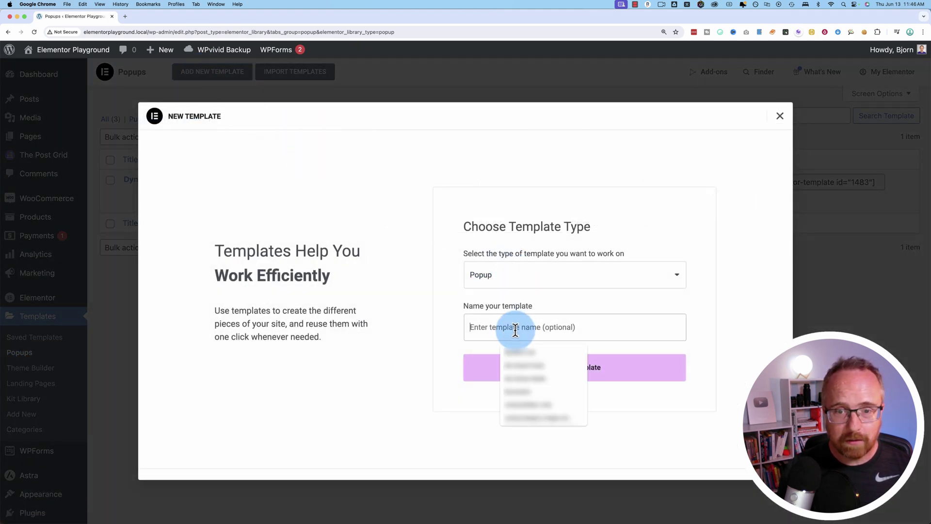
{"action": "type", "text": "CSS Trigger"}
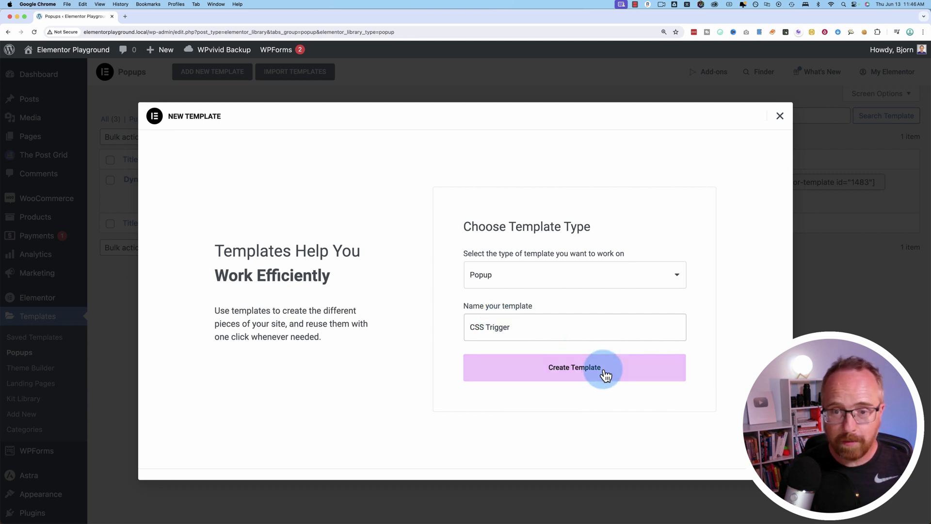
{"action": "left_click", "coordinate": [602, 380]}
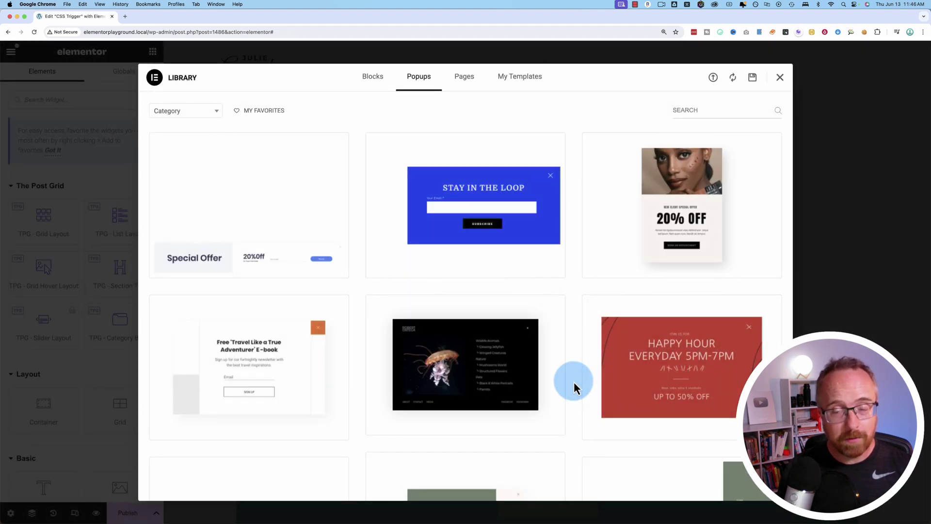
- Insert the UI/UX Fundamentals 25% OFF design from the popup library
{"action": "scroll", "coordinate": [572, 383], "scroll_direction": "down", "scroll_amount": 8}
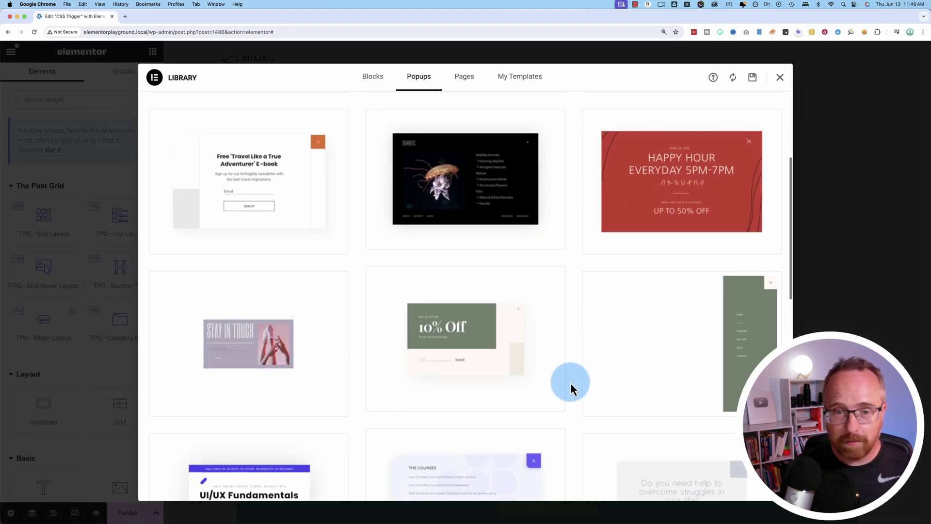
{"action": "scroll", "coordinate": [571, 386], "scroll_direction": "down", "scroll_amount": 1}
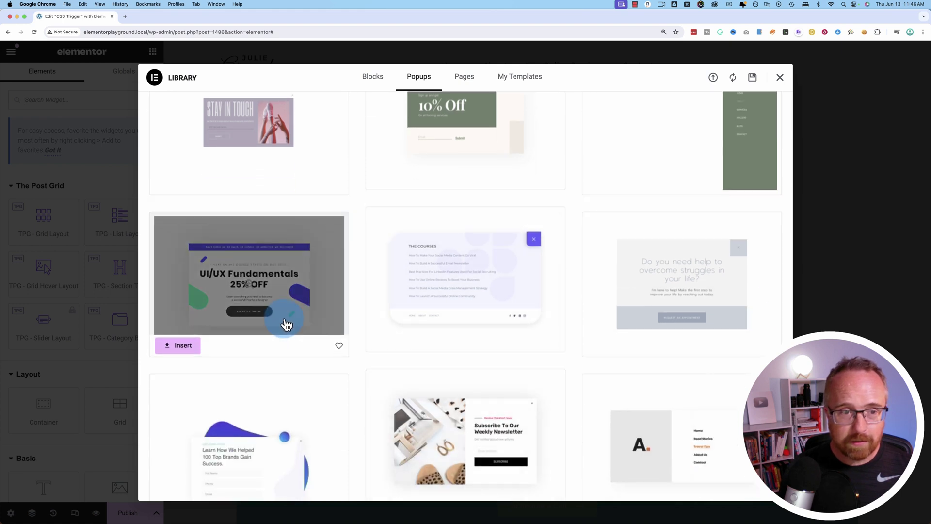
{"action": "left_click", "coordinate": [179, 350]}
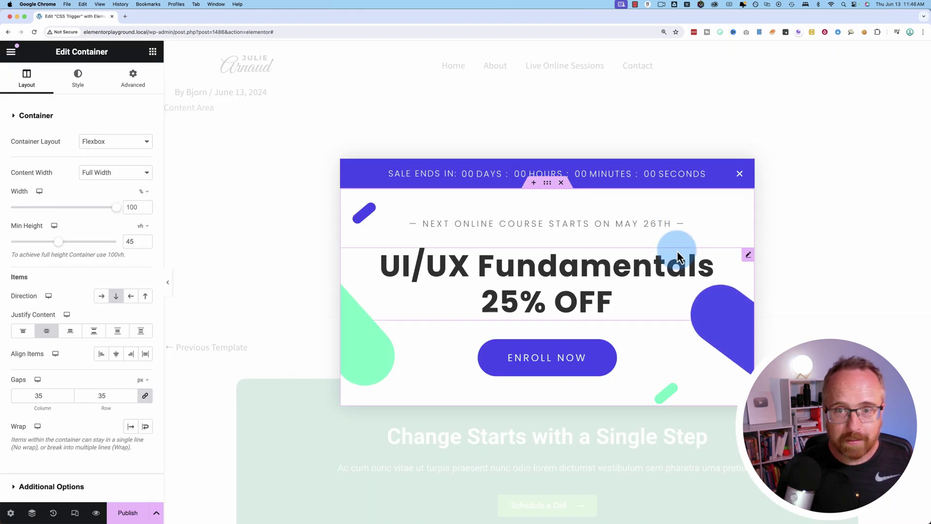
- Set the countdown widget's due date to July 11, 2024
{"action": "left_click", "coordinate": [469, 179]}
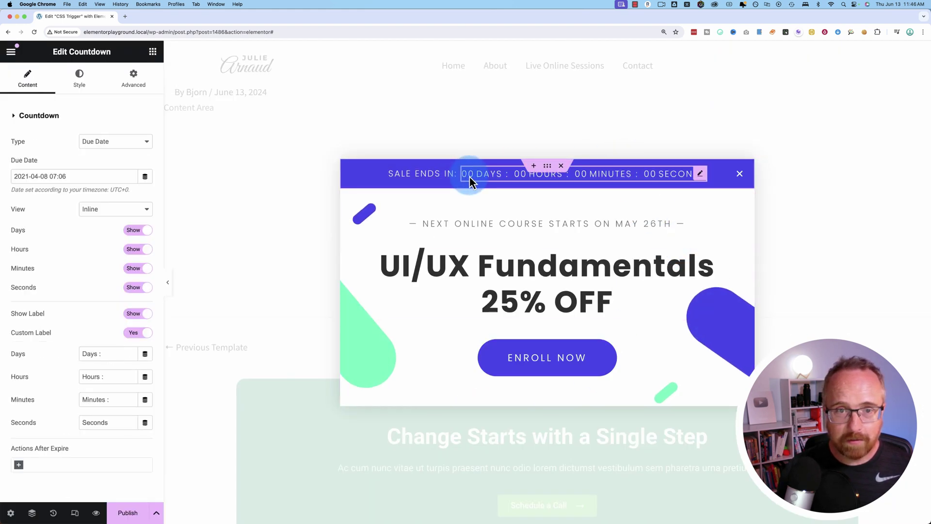
{"action": "left_click", "coordinate": [69, 177]}
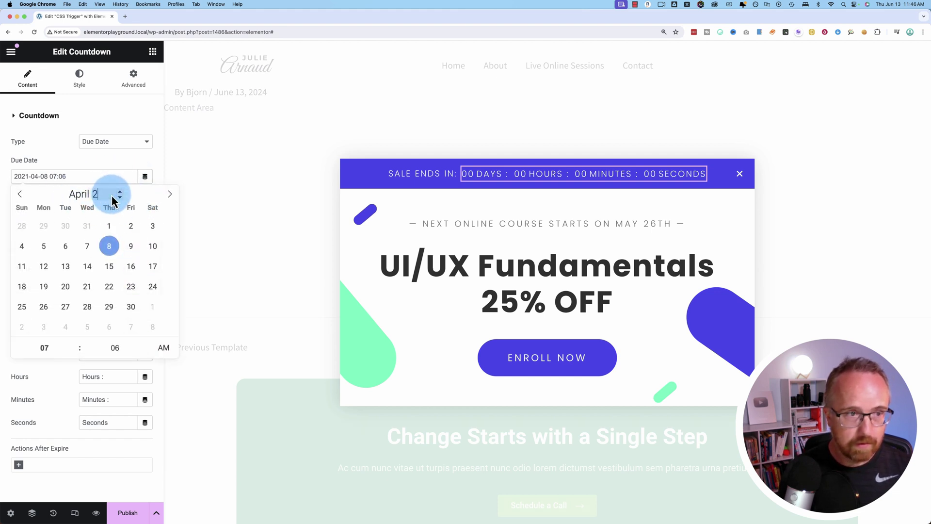
{"action": "type", "text": "024"}
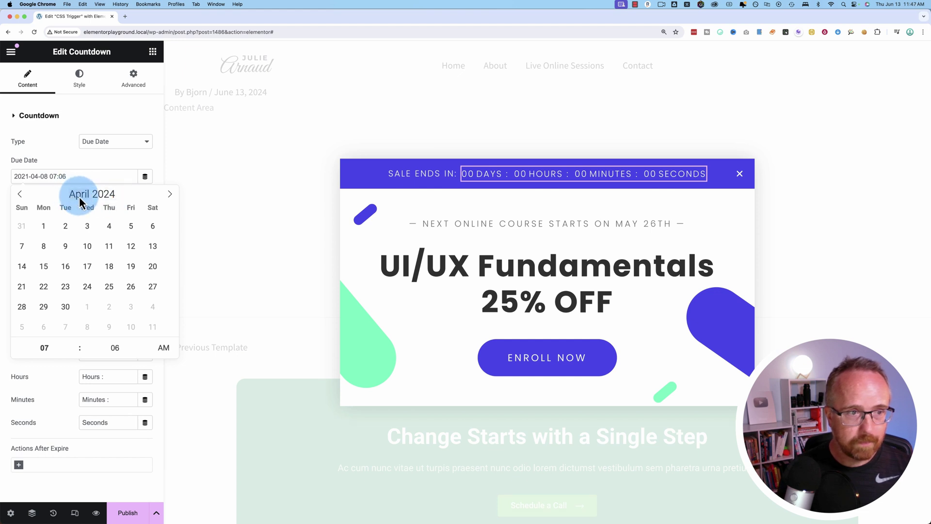
{"action": "left_click", "coordinate": [166, 193]}
{"action": "left_click", "coordinate": [166, 193]}
{"action": "left_click", "coordinate": [166, 194]}
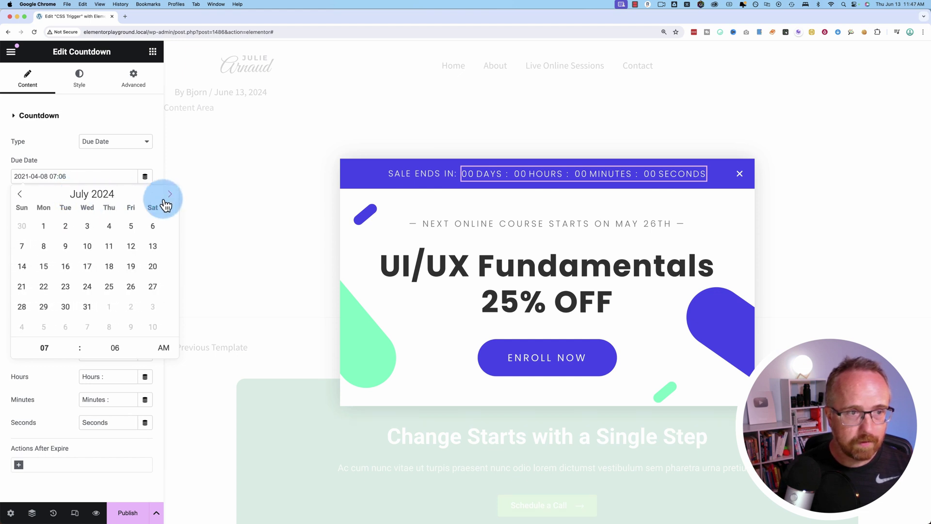
{"action": "left_click", "coordinate": [103, 250]}
{"action": "scroll", "coordinate": [156, 156], "scroll_direction": "down", "scroll_amount": 2}
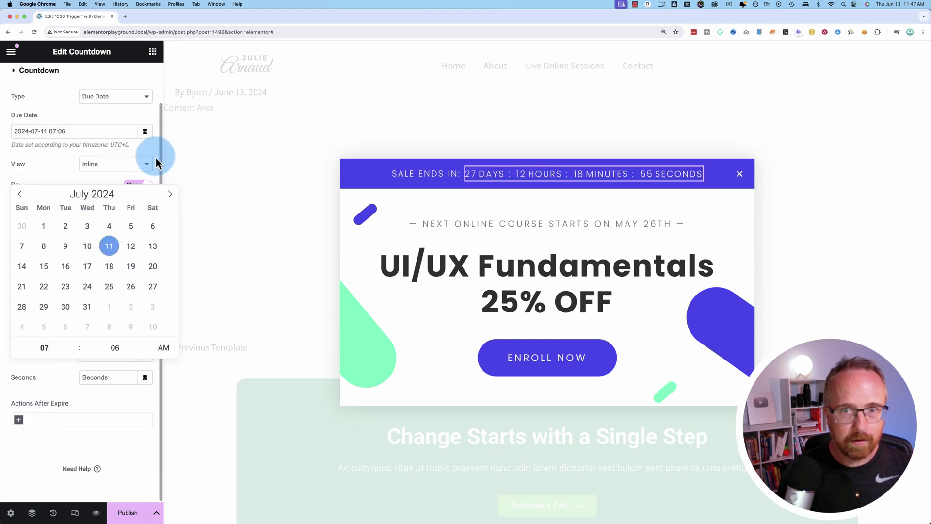
{"action": "left_click", "coordinate": [97, 399]}
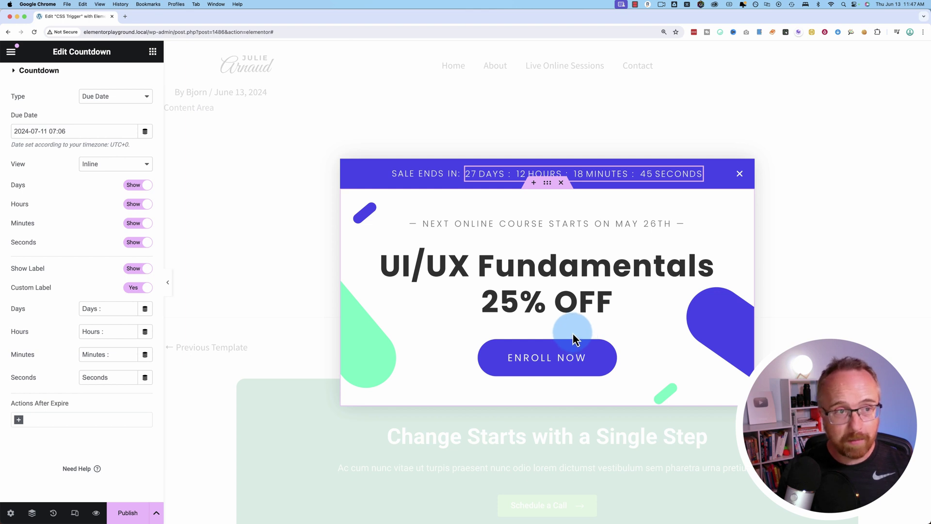
- Go to the Advanced tab of Popup Settings and find the Open By Selector field
{"action": "left_click", "coordinate": [10, 513]}
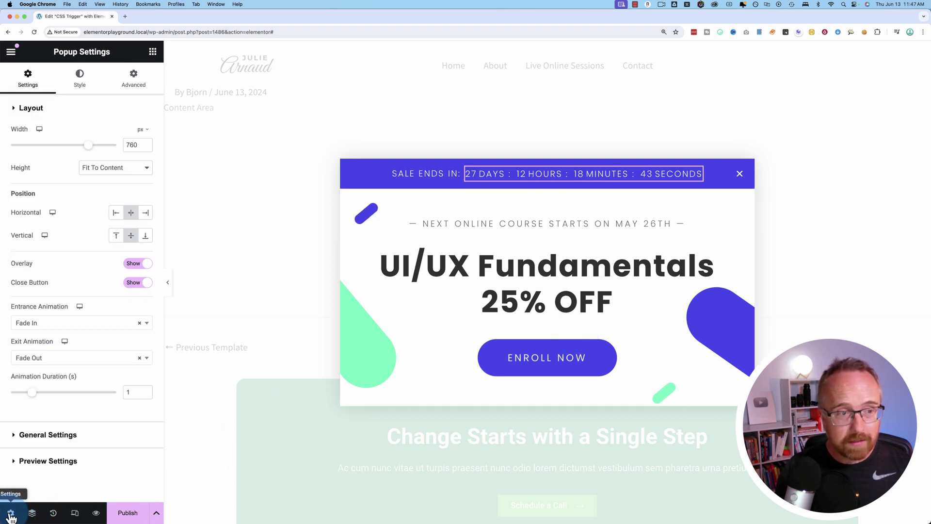
{"action": "left_click", "coordinate": [136, 87]}
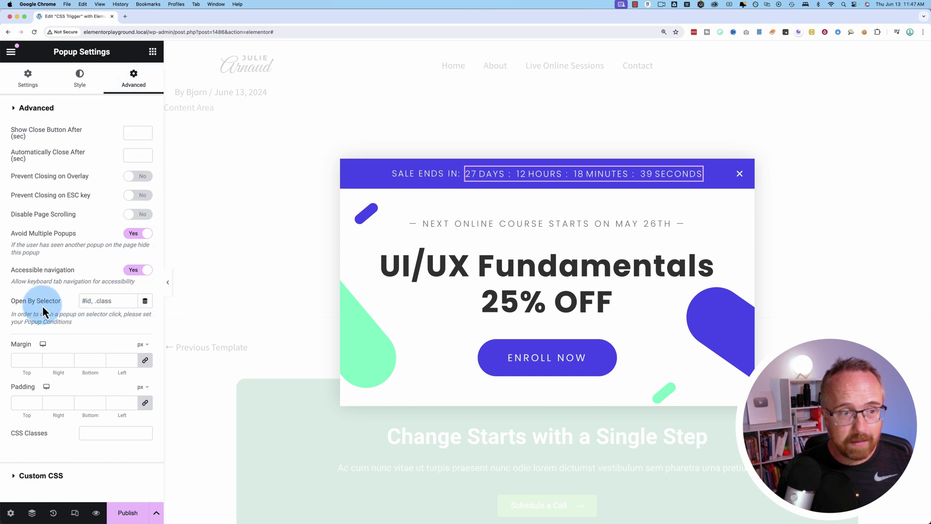
{"action": "left_click_drag", "start_coordinate": [9, 301], "coordinate": [66, 305]}
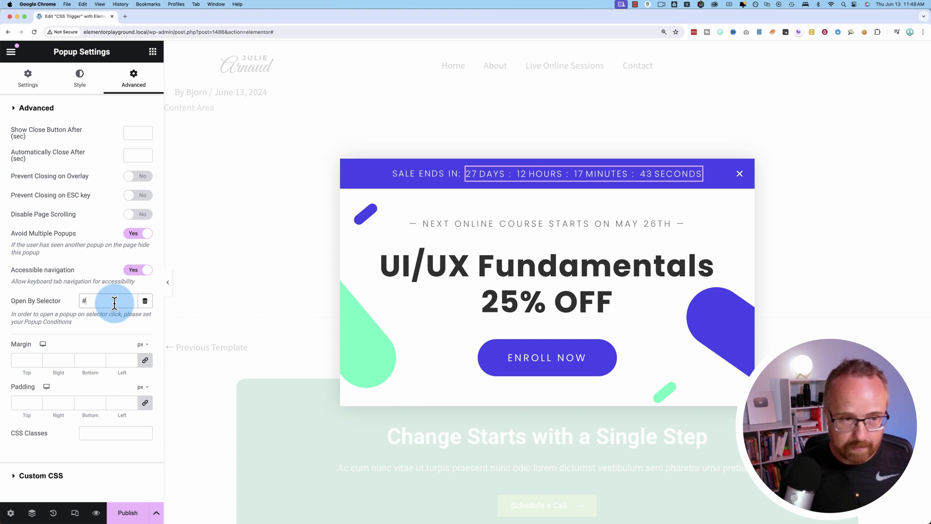
- Enter 'mycoolestpopup' in Open By Selector, replace the # with a period, and copy '.mycoolestpopup'
{"action": "type", "text": "bo"}
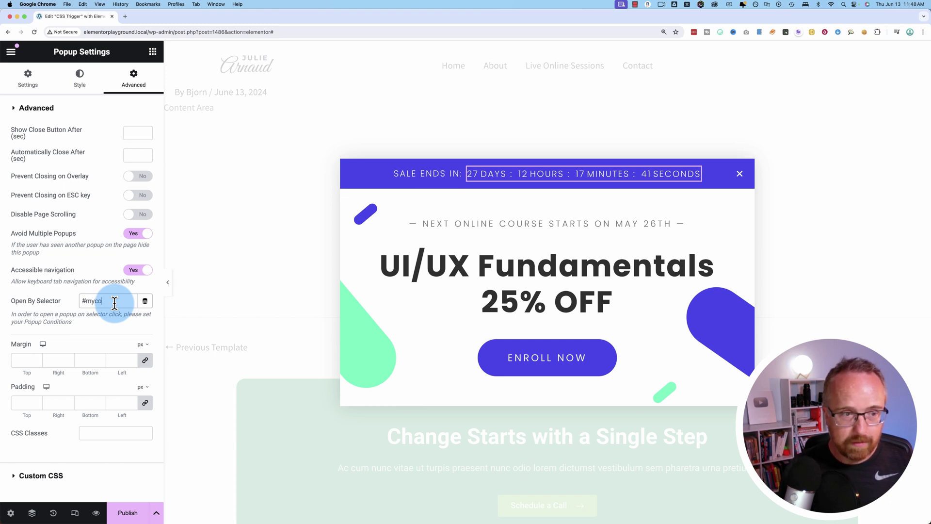
{"action": "type", "text": "olestpopup"}
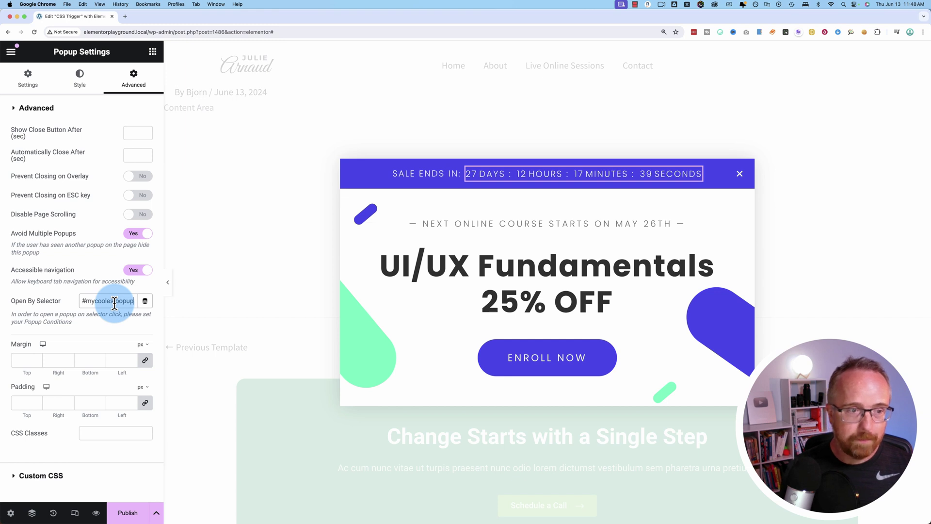
{"action": "triple_click", "coordinate": [114, 302]}
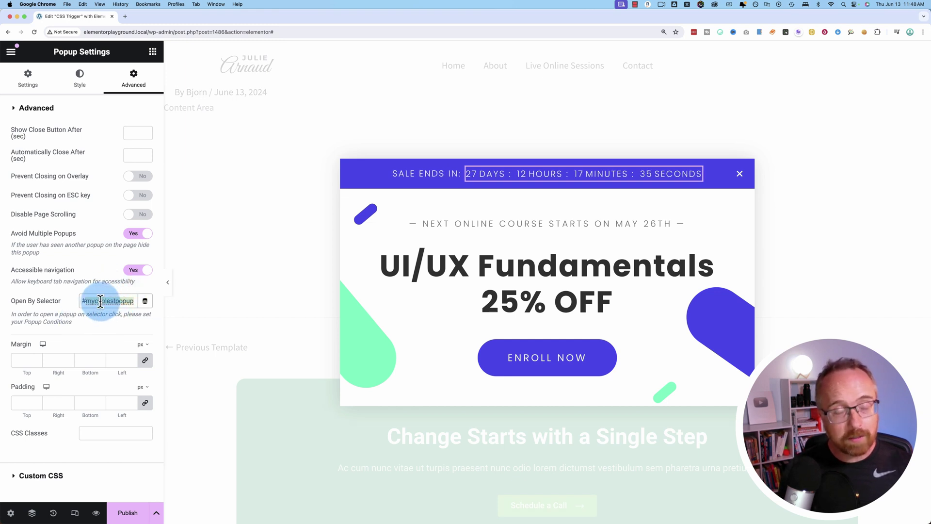
{"action": "left_click_drag", "start_coordinate": [100, 301], "coordinate": [86, 302]}
{"action": "left_click", "coordinate": [99, 316]}
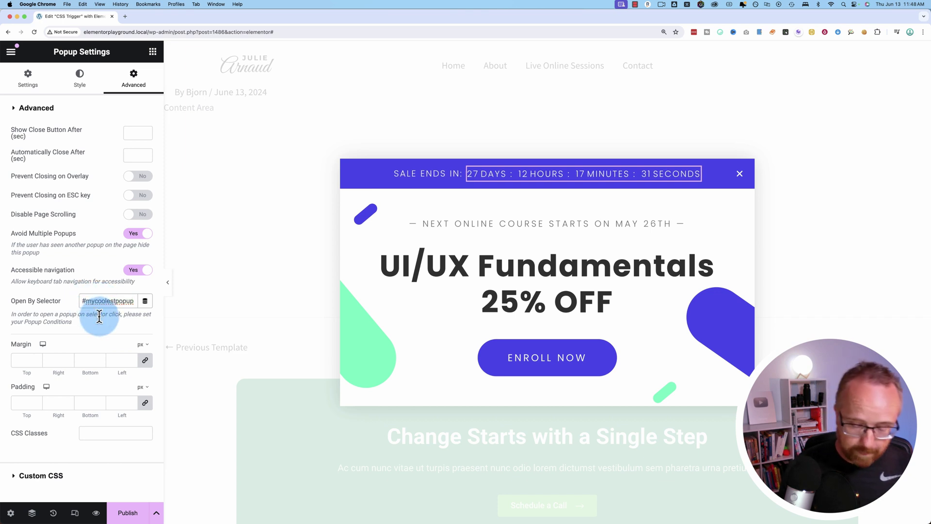
{"action": "key", "text": "BackSpace"}
{"action": "type", "text": "."}
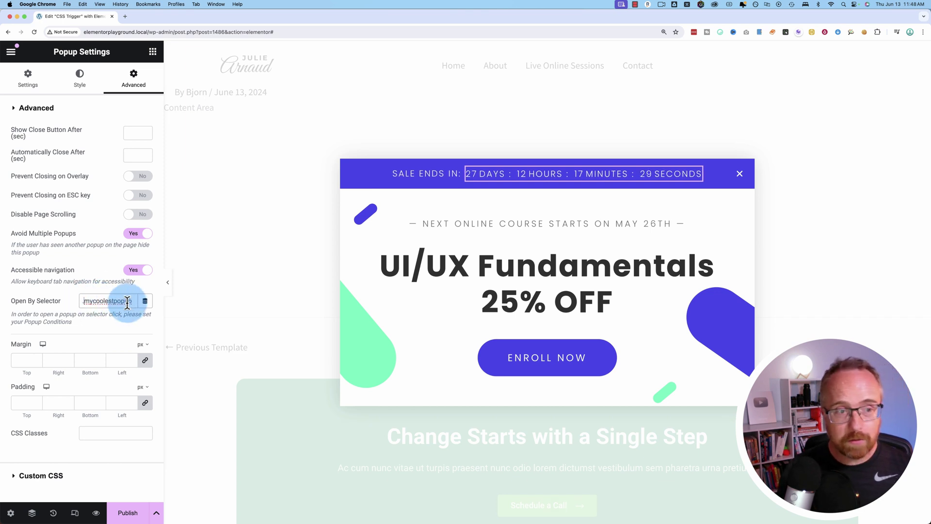
{"action": "left_click_drag", "start_coordinate": [133, 301], "coordinate": [68, 303]}
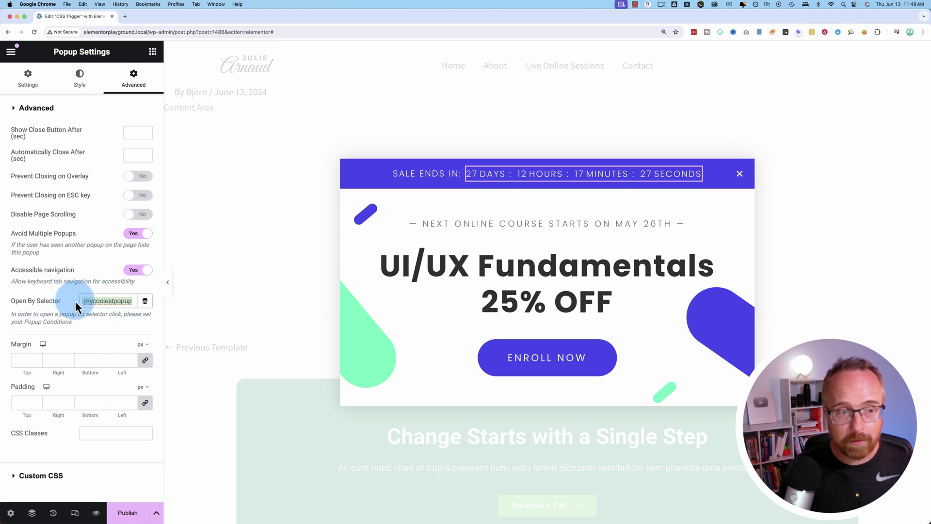
{"action": "right_click", "coordinate": [92, 301]}
{"action": "left_click", "coordinate": [109, 373]}
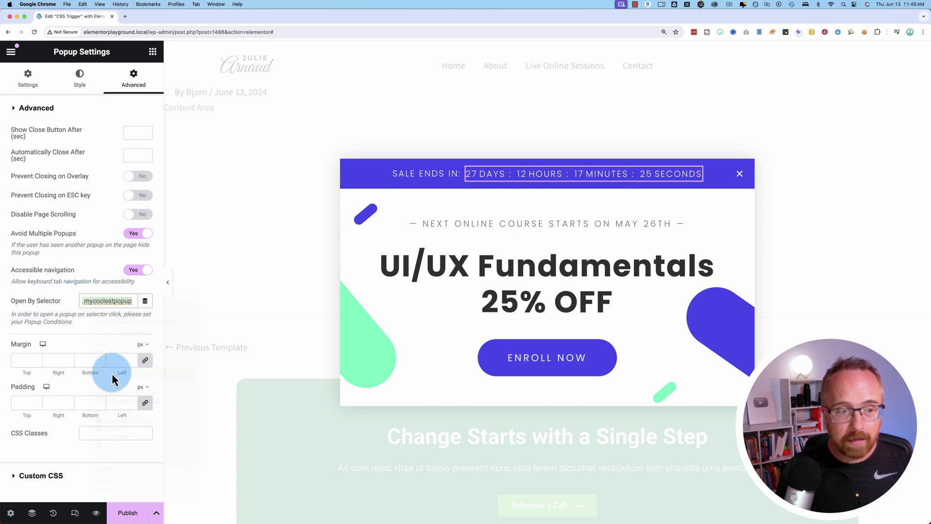
- Publish the popup with an Include 'Entire Site' display condition, then save and close
{"action": "left_click", "coordinate": [128, 515]}
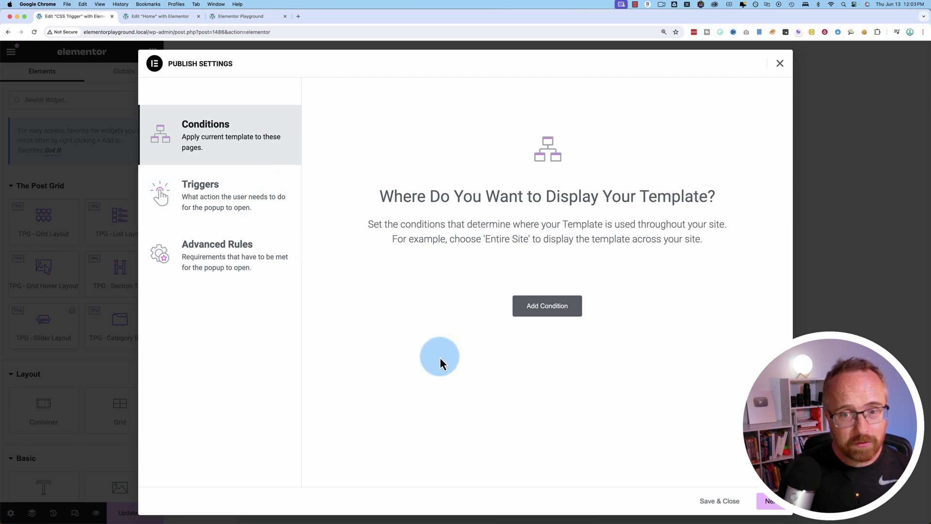
{"action": "left_click", "coordinate": [550, 310]}
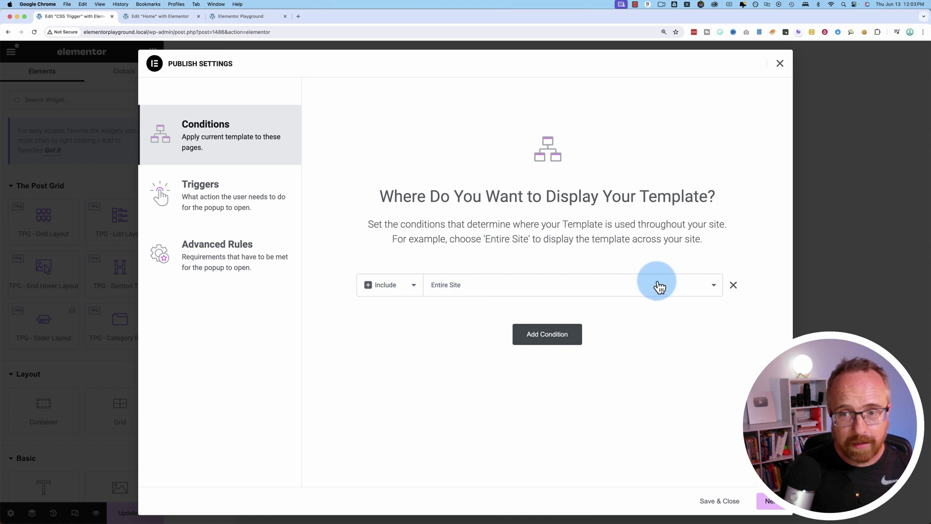
{"action": "left_click", "coordinate": [542, 292]}
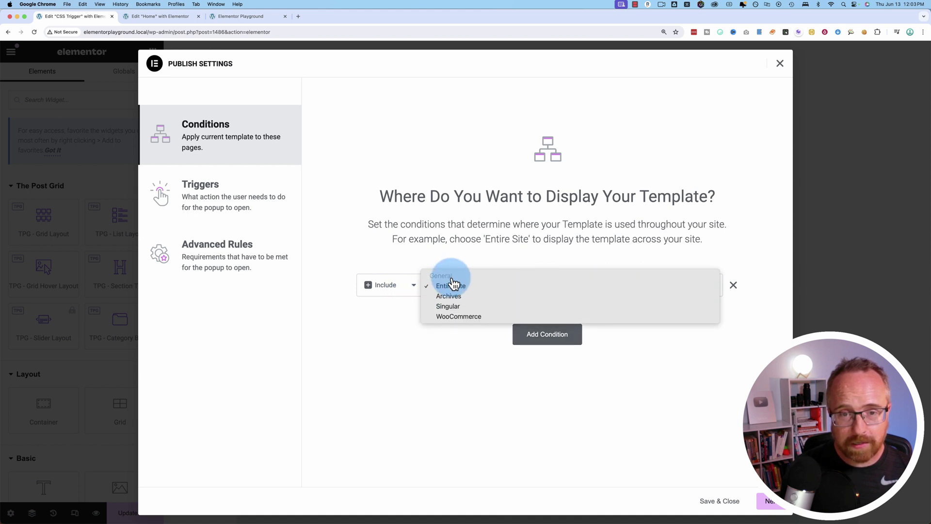
{"action": "left_click", "coordinate": [469, 353]}
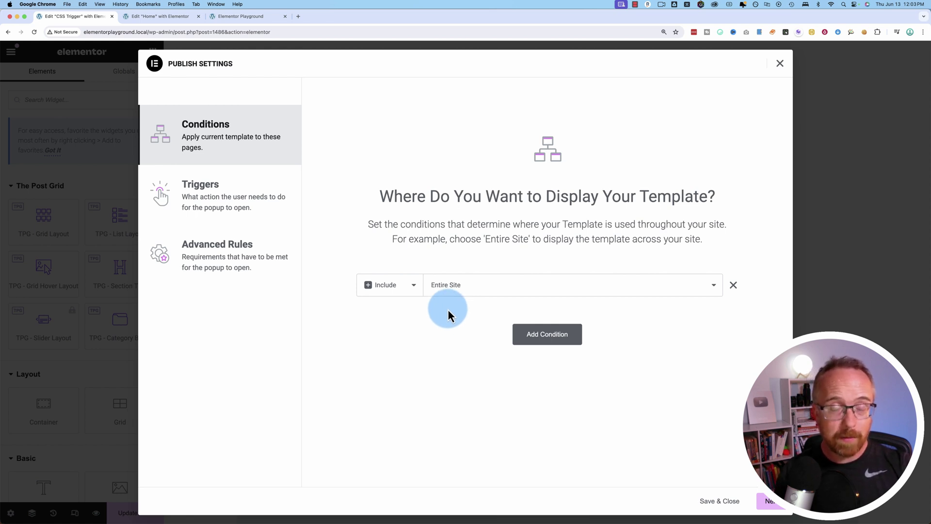
{"action": "left_click", "coordinate": [721, 504]}
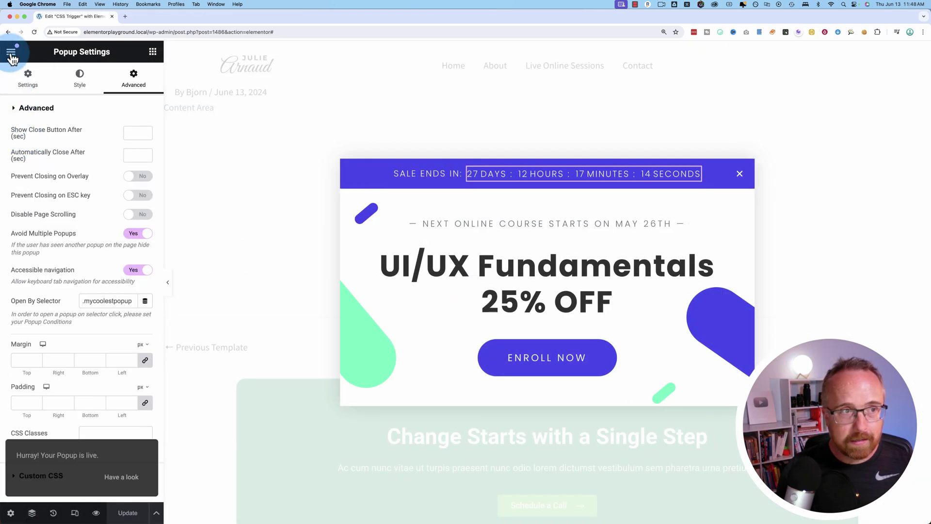
- Exit the popup editor and open the Home page from Pages with Edit with Elementor
{"action": "left_click", "coordinate": [11, 50]}
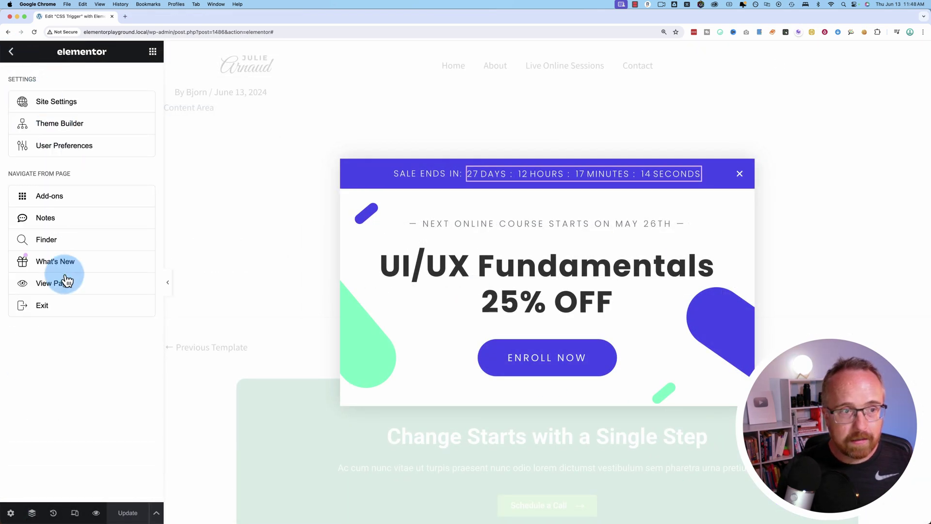
{"action": "left_click", "coordinate": [59, 313]}
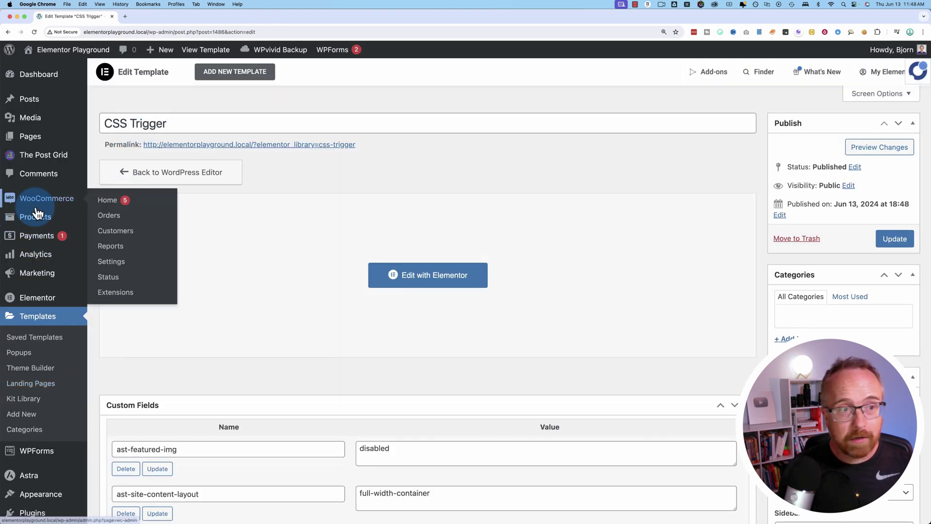
{"action": "mouse_move", "coordinate": [38, 216]}
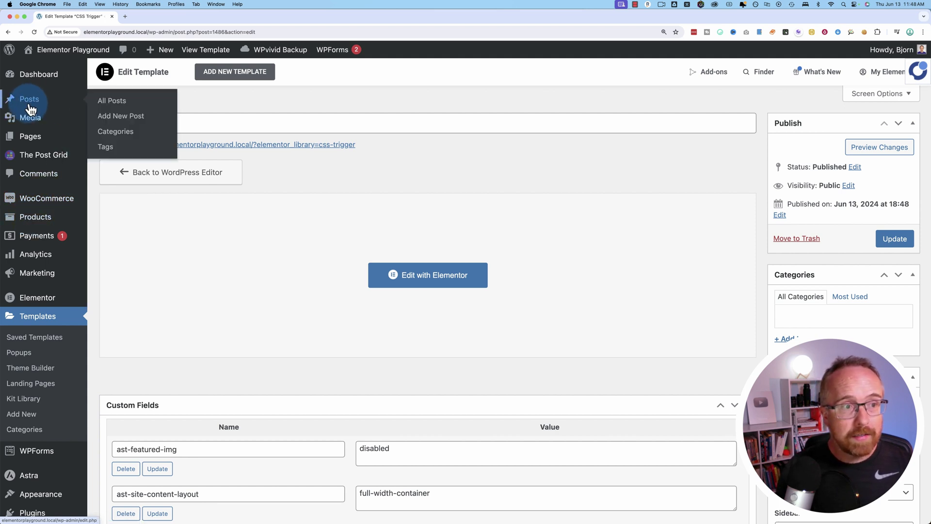
{"action": "left_click", "coordinate": [33, 141]}
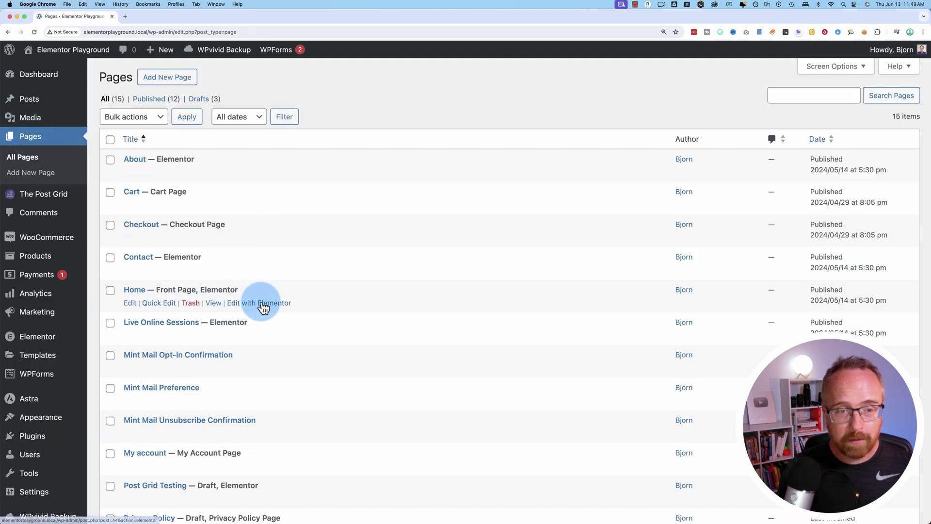
{"action": "left_click", "coordinate": [260, 303]}
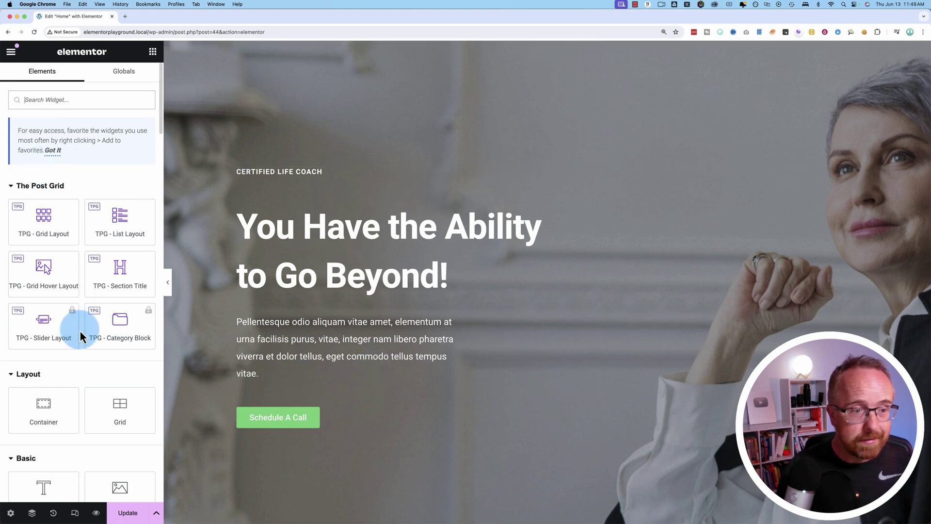
{"action": "scroll", "coordinate": [317, 444], "scroll_direction": "down", "scroll_amount": 5}
{"action": "scroll", "coordinate": [279, 416], "scroll_direction": "down", "scroll_amount": 3}
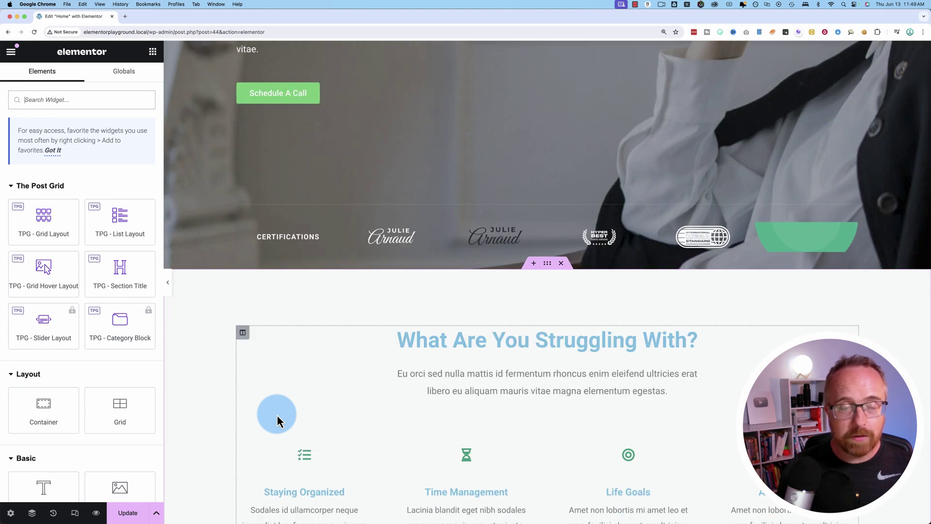
{"action": "scroll", "coordinate": [277, 415], "scroll_direction": "up", "scroll_amount": 3}
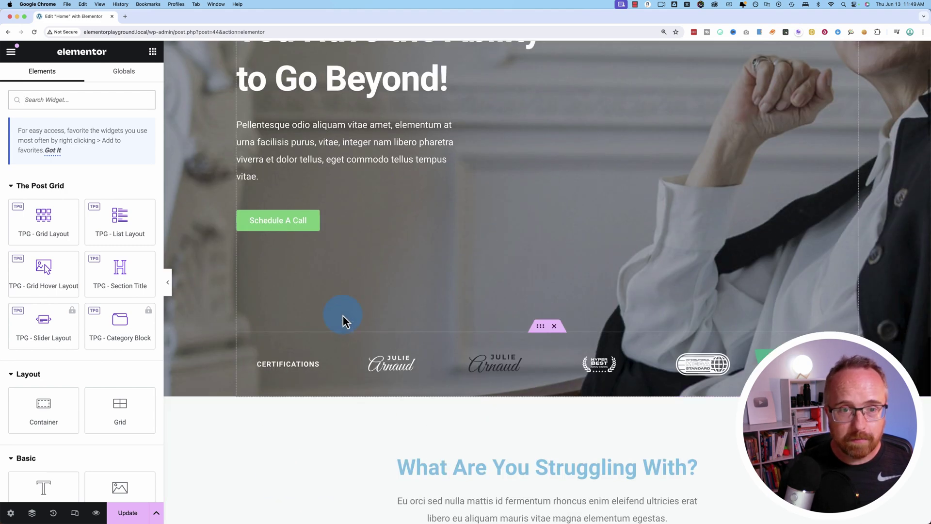
{"action": "left_click", "coordinate": [264, 225]}
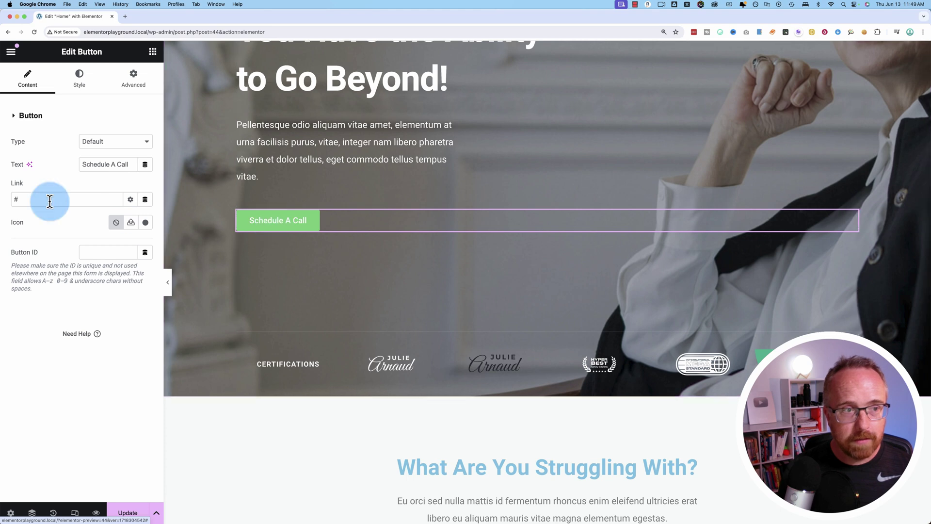
{"action": "scroll", "coordinate": [281, 364], "scroll_direction": "down", "scroll_amount": 5}
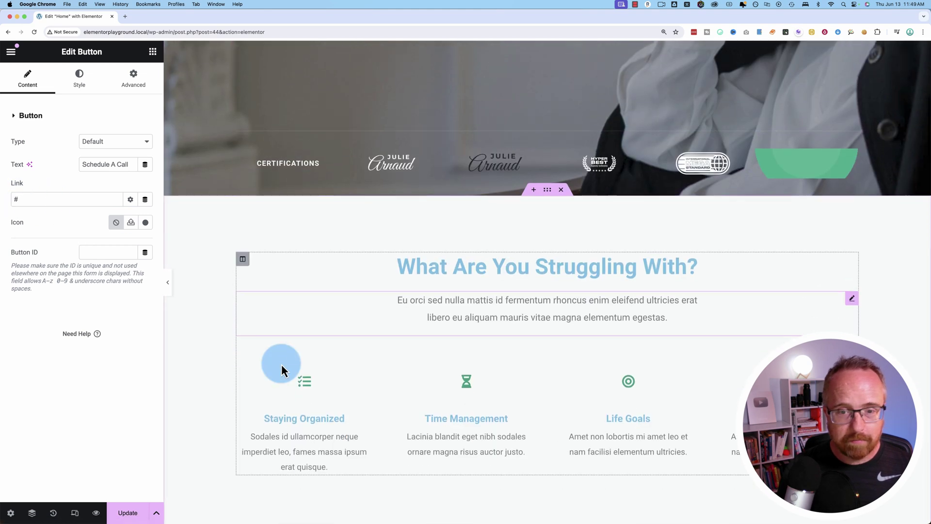
{"action": "left_click", "coordinate": [446, 287]}
{"action": "left_click_drag", "start_coordinate": [446, 287], "coordinate": [493, 286]}
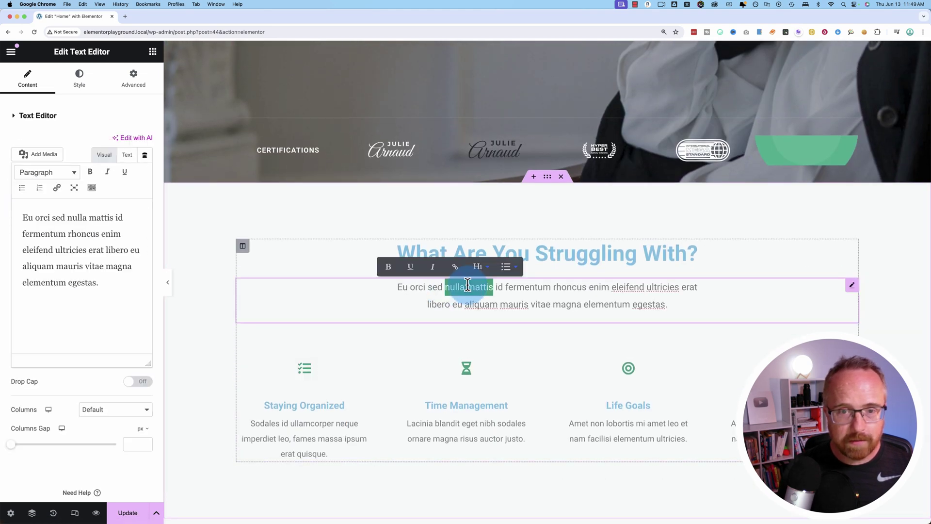
{"action": "left_click_drag", "start_coordinate": [52, 217], "coordinate": [87, 218]}
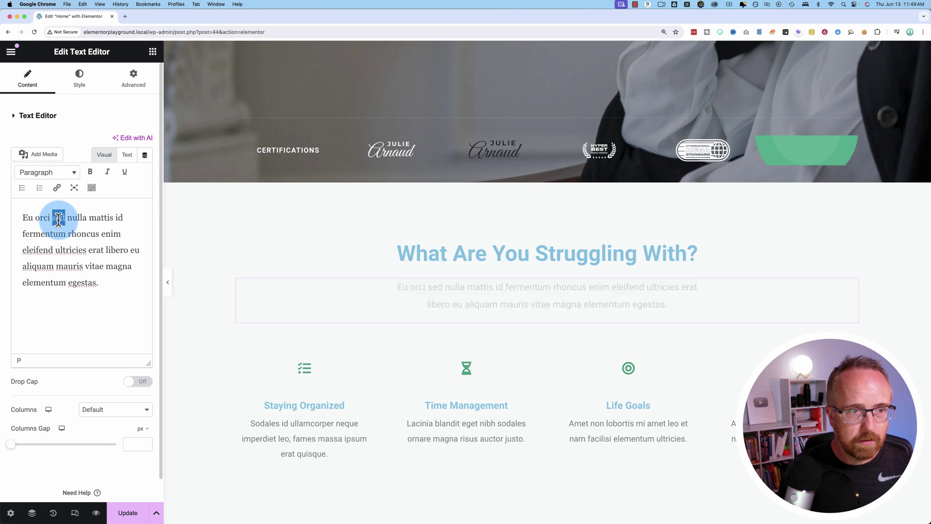
{"action": "left_click", "coordinate": [57, 190]}
{"action": "key", "text": "super+k"}
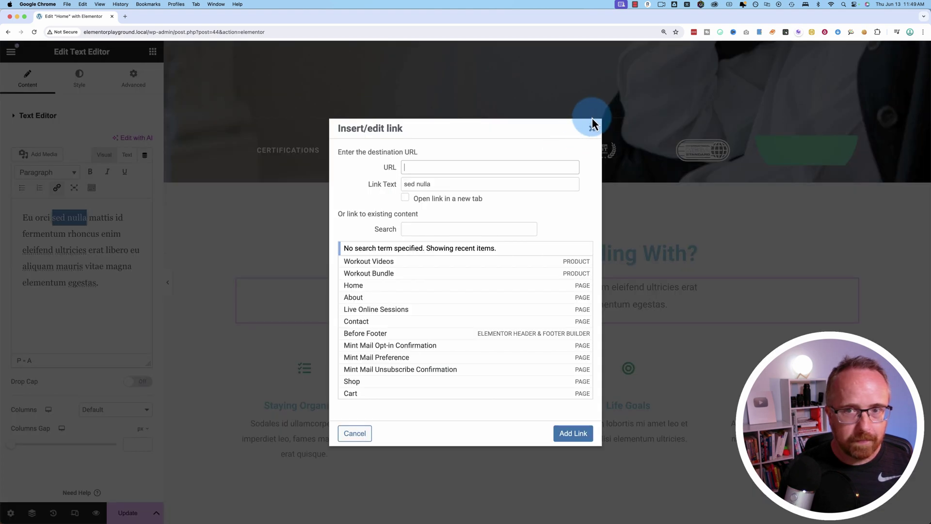
{"action": "left_click", "coordinate": [592, 121]}
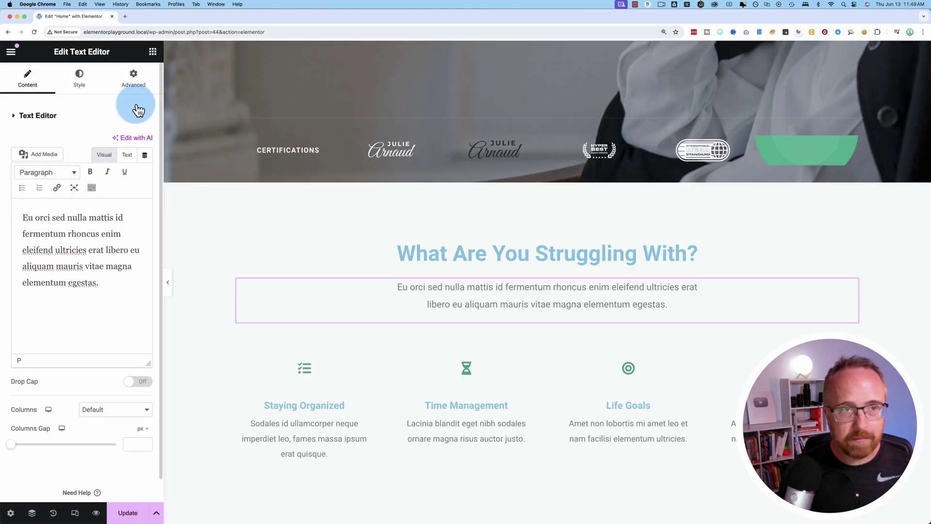
{"action": "left_click", "coordinate": [153, 53]}
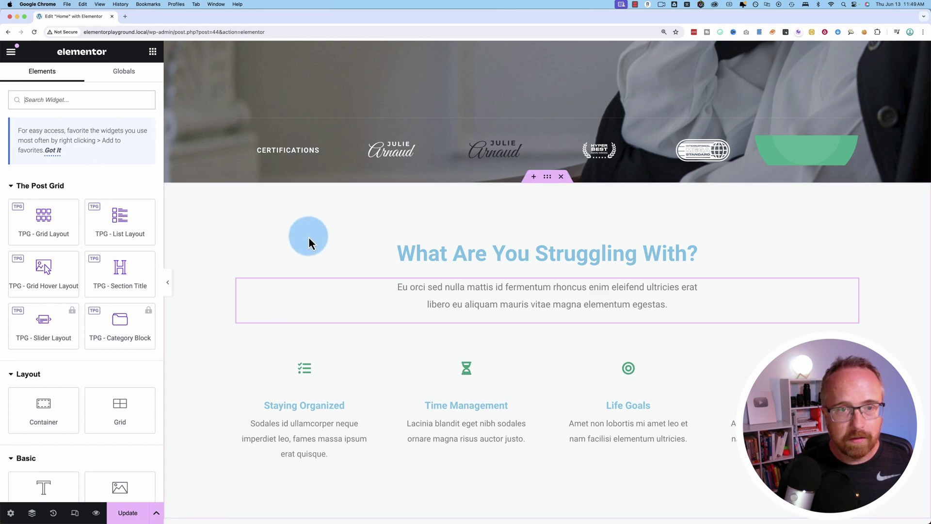
- Link the Schedule A Call button to an Open Popup action for Dynamic Link (Template) and update the page
{"action": "scroll", "coordinate": [308, 237], "scroll_direction": "up", "scroll_amount": 3}
{"action": "left_click", "coordinate": [295, 163]}
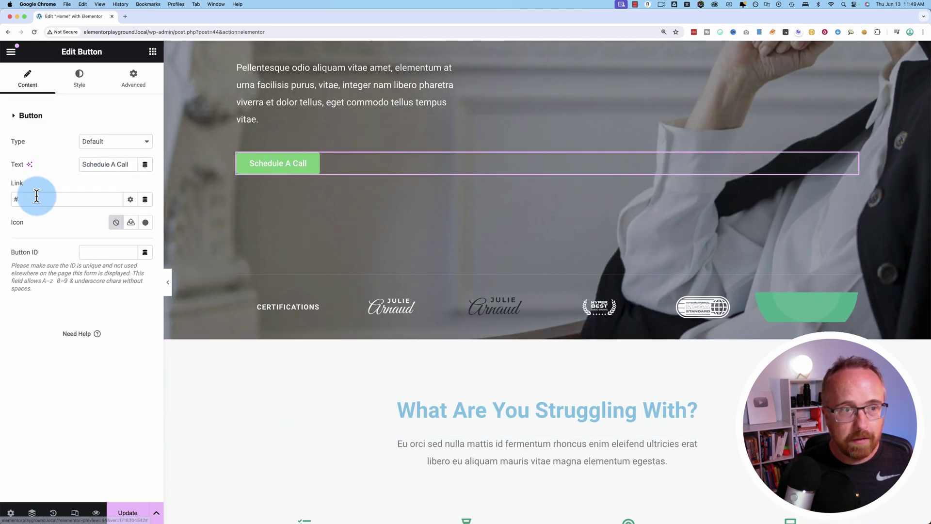
{"action": "left_click", "coordinate": [145, 203]}
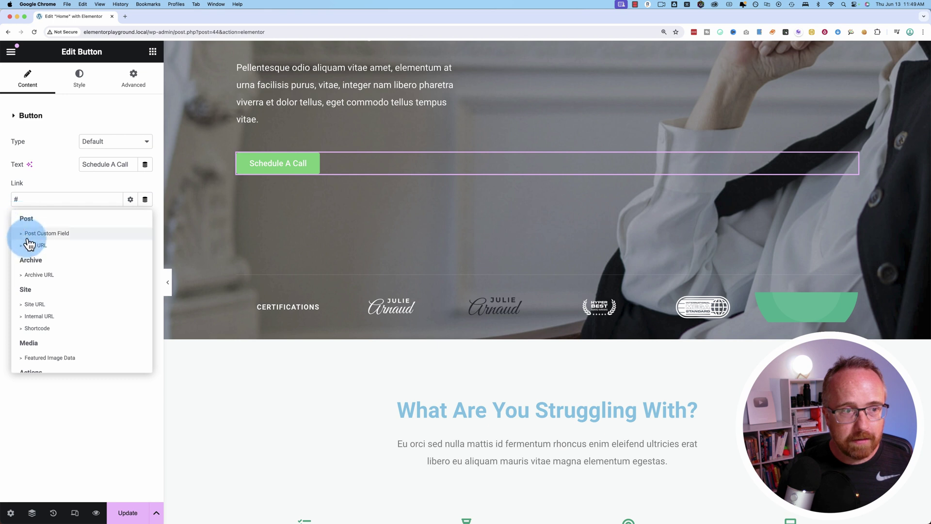
{"action": "scroll", "coordinate": [32, 300], "scroll_direction": "down", "scroll_amount": 3}
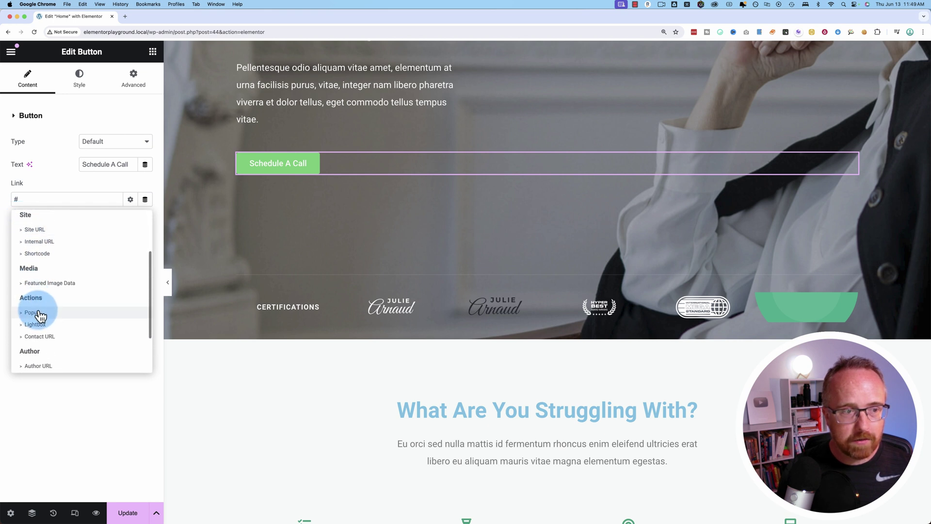
{"action": "left_click", "coordinate": [34, 313]}
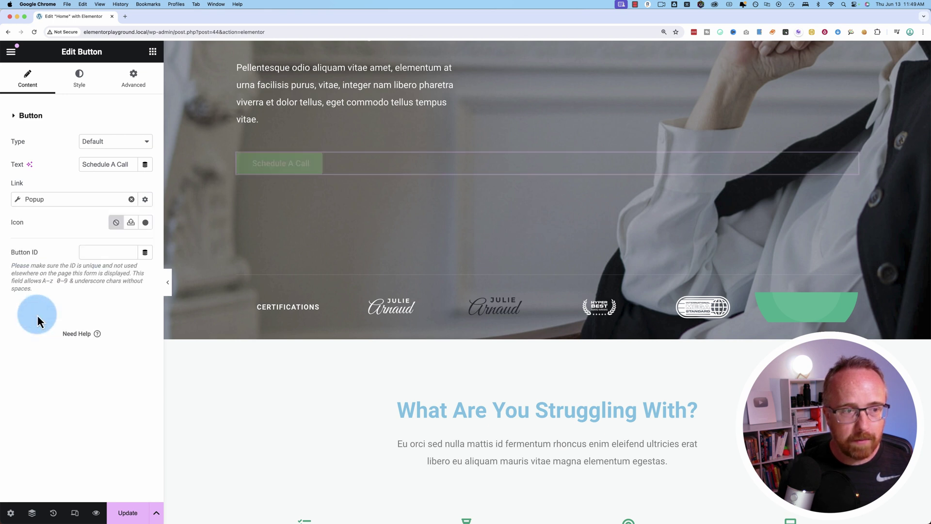
{"action": "left_click", "coordinate": [57, 200]}
{"action": "left_click", "coordinate": [53, 286]}
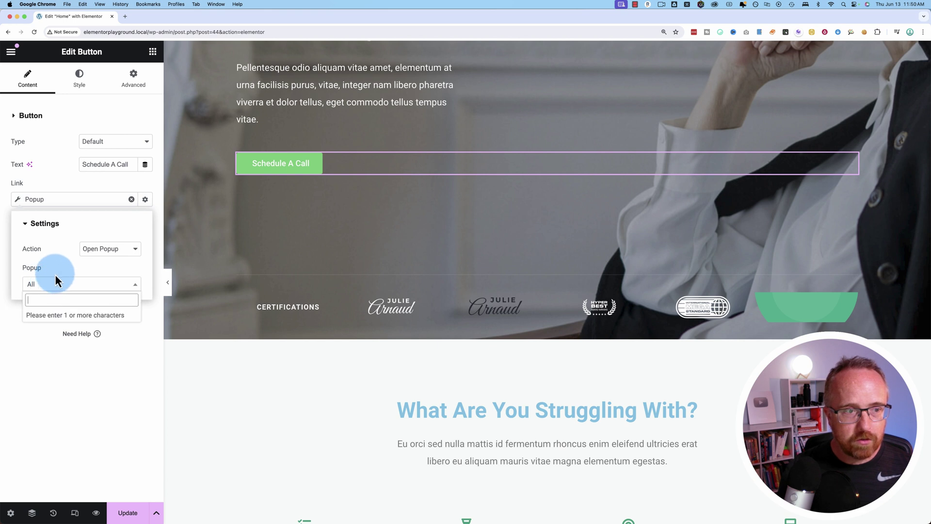
{"action": "type", "text": "dy"}
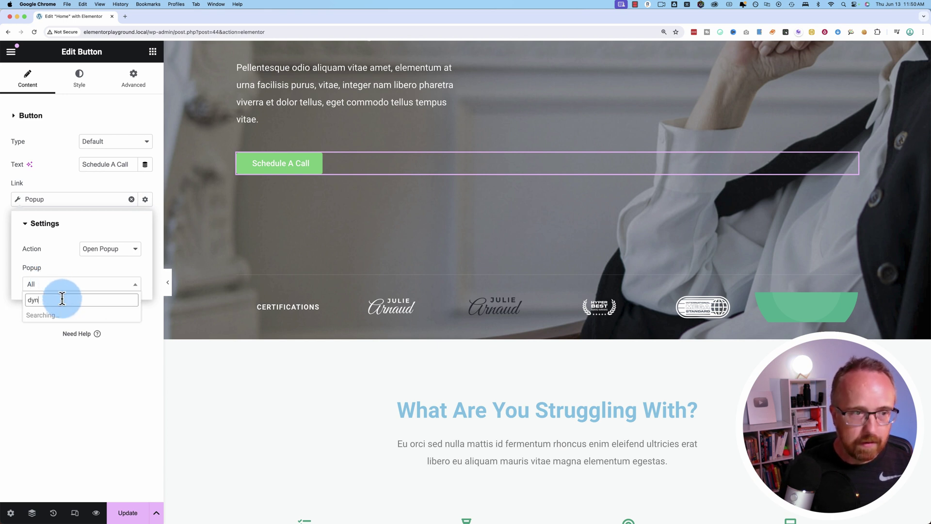
{"action": "type", "text": "n"}
{"action": "left_click", "coordinate": [62, 314]}
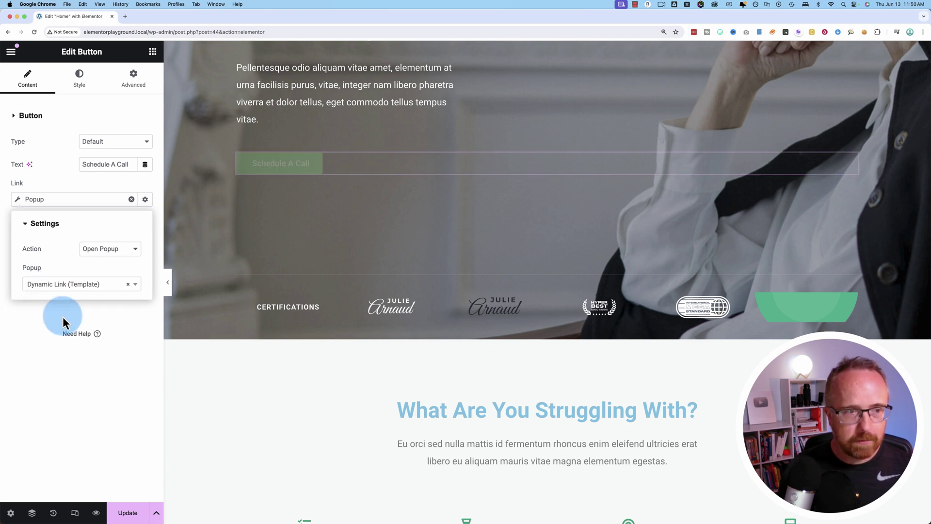
{"action": "left_click", "coordinate": [87, 377]}
{"action": "left_click", "coordinate": [135, 515]}
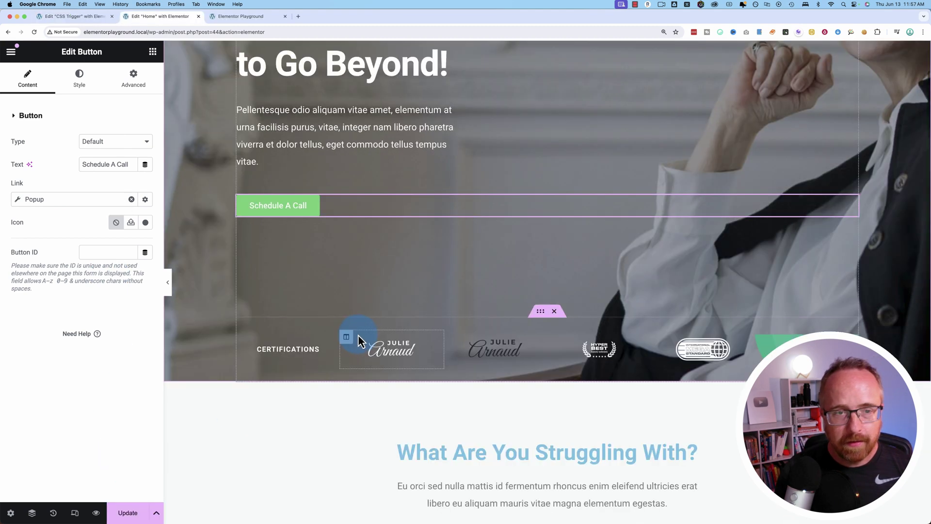
- Select the Schedule a Call button in the green Find Your New Narrative card and show its Advanced settings
{"action": "scroll", "coordinate": [339, 335], "scroll_direction": "down", "scroll_amount": 3}
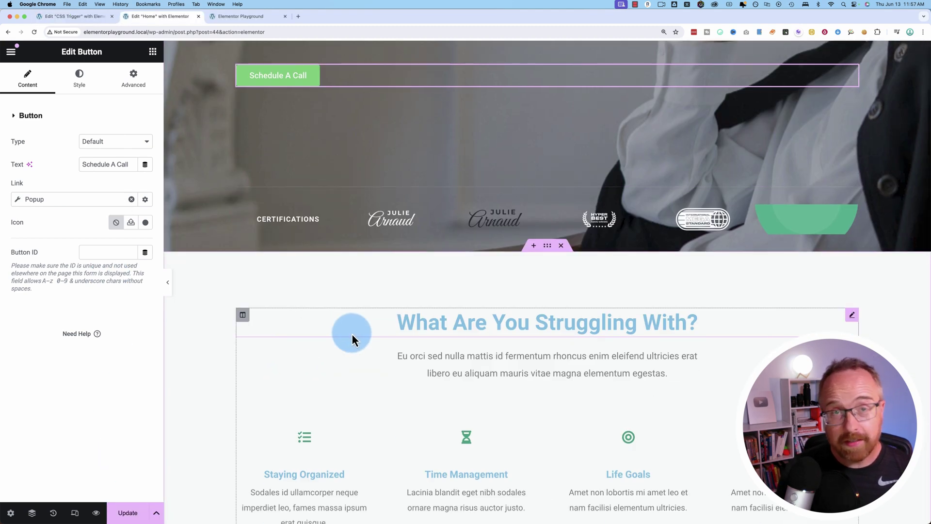
{"action": "scroll", "coordinate": [351, 334], "scroll_direction": "down", "scroll_amount": 8}
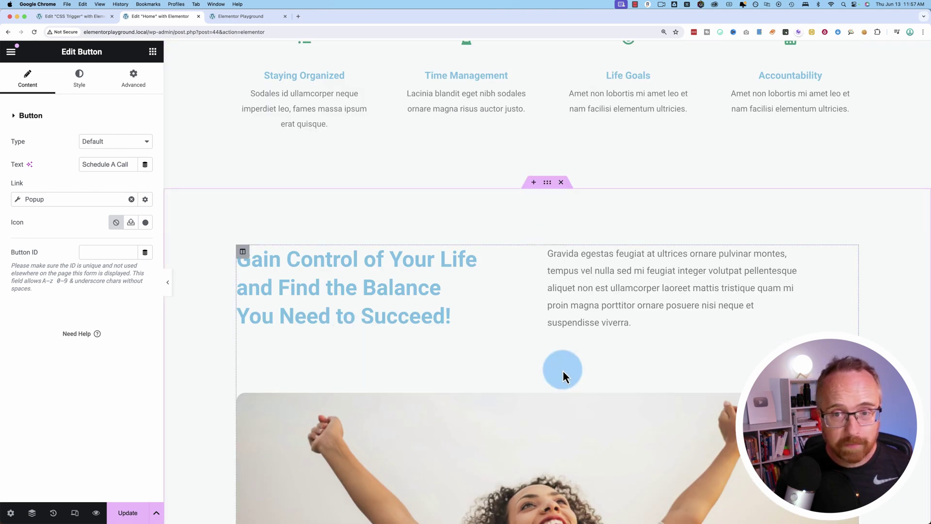
{"action": "scroll", "coordinate": [562, 371], "scroll_direction": "down", "scroll_amount": 10}
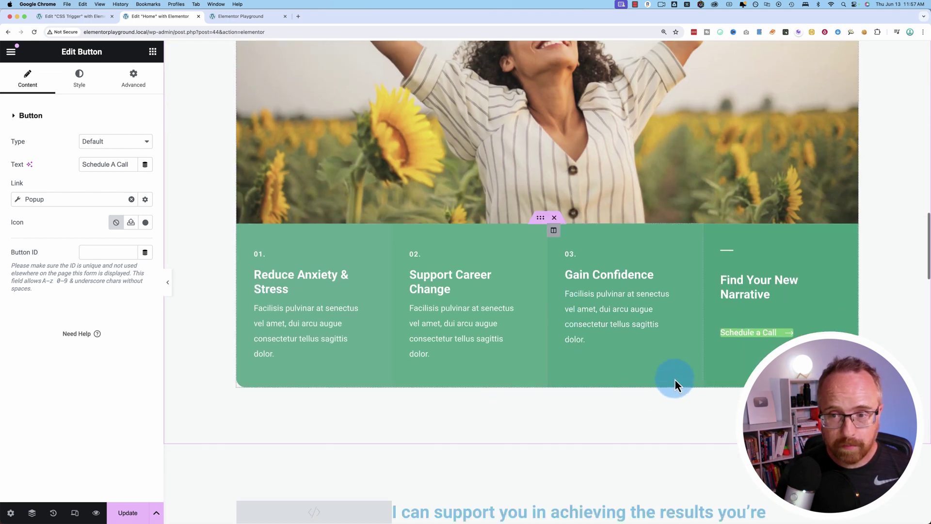
{"action": "double_click", "coordinate": [754, 333]}
{"action": "left_click", "coordinate": [615, 363]}
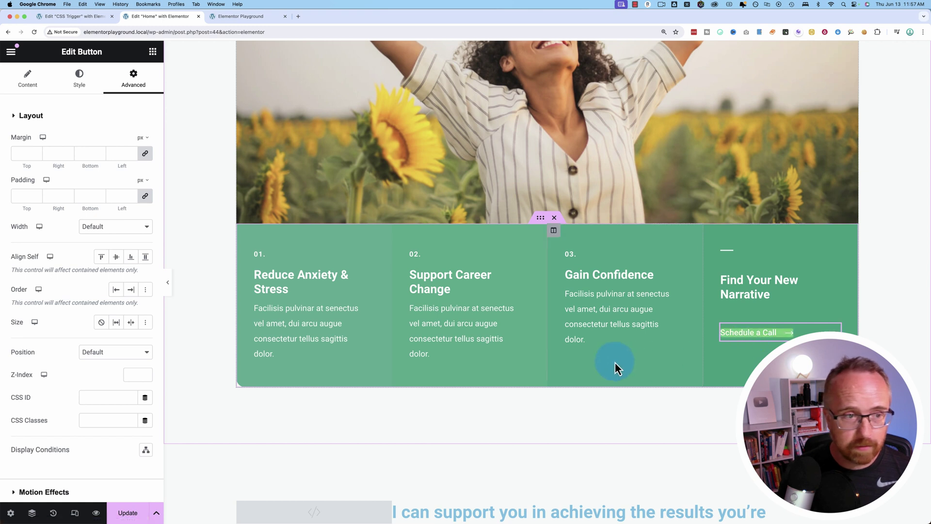
{"action": "left_click", "coordinate": [204, 135]}
{"action": "left_click", "coordinate": [40, 81]}
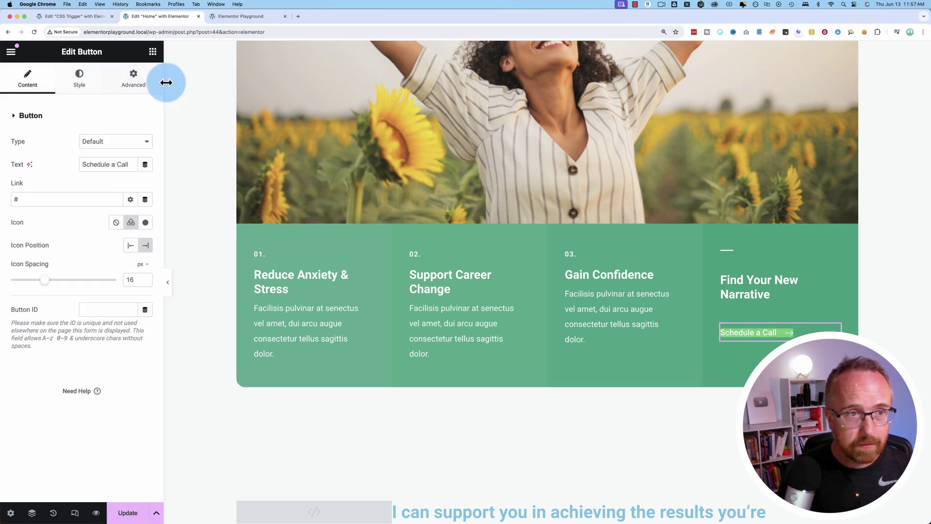
{"action": "left_click", "coordinate": [133, 79]}
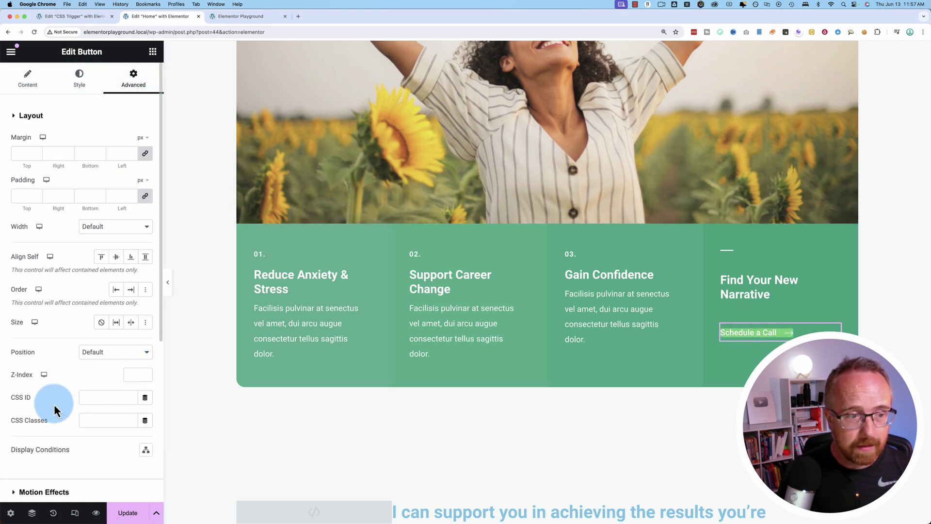
- Set the button's CSS class to mycoolestpopup, without the leading dot, and update the page
{"action": "scroll", "coordinate": [23, 368], "scroll_direction": "down", "scroll_amount": 2}
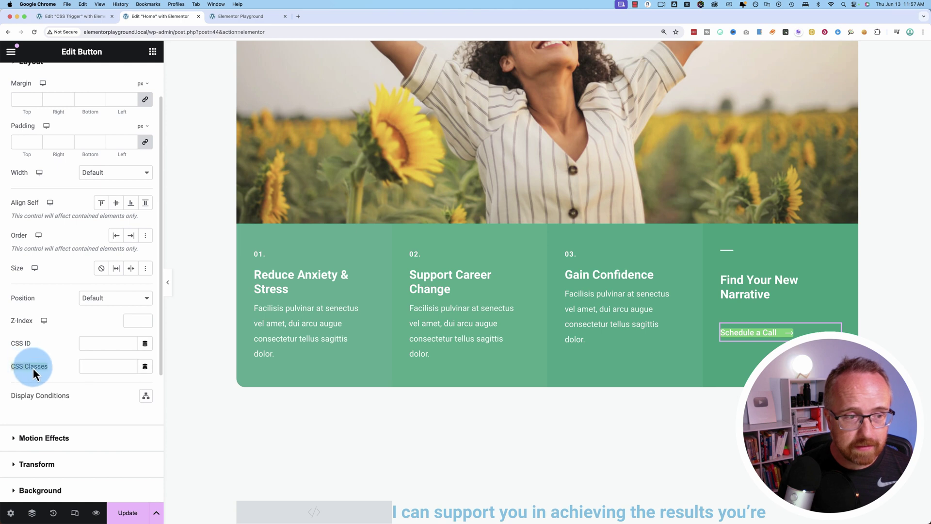
{"action": "left_click", "coordinate": [99, 367]}
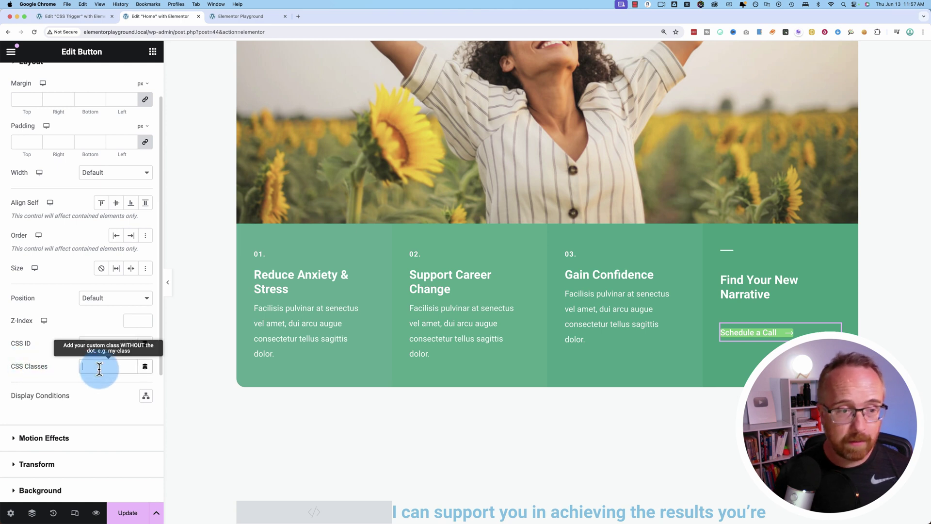
{"action": "type", "text": ".mycoolestpopup"}
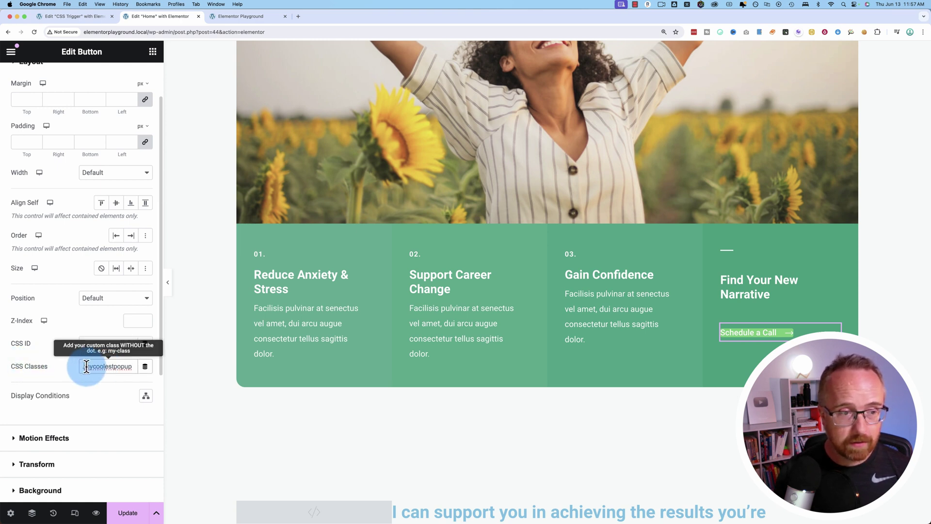
{"action": "left_click", "coordinate": [82, 367]}
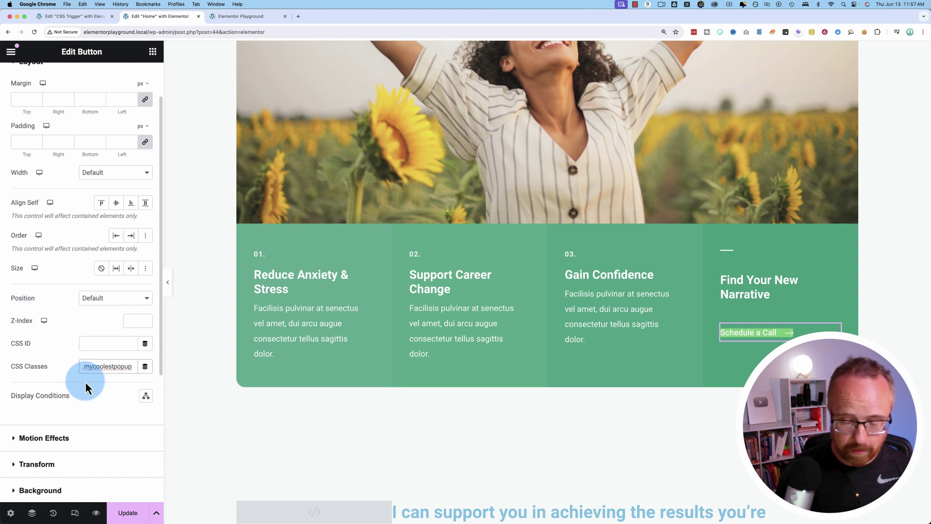
{"action": "key", "text": "BackSpace"}
{"action": "left_click", "coordinate": [84, 342]}
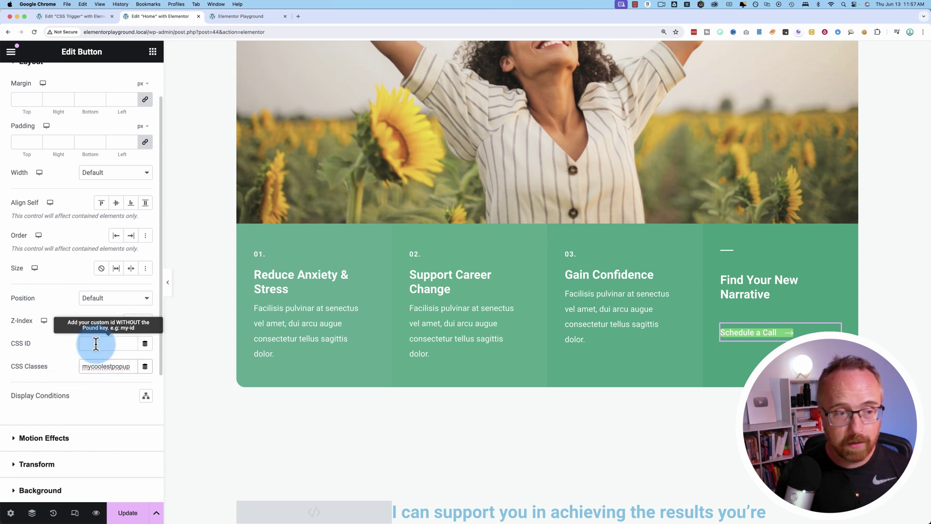
{"action": "double_click", "coordinate": [104, 362]}
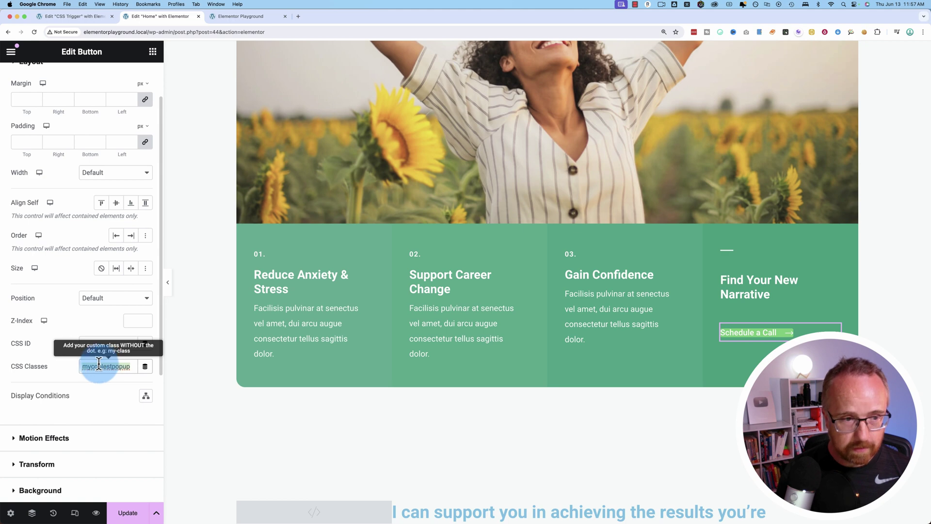
{"action": "left_click", "coordinate": [138, 514]}
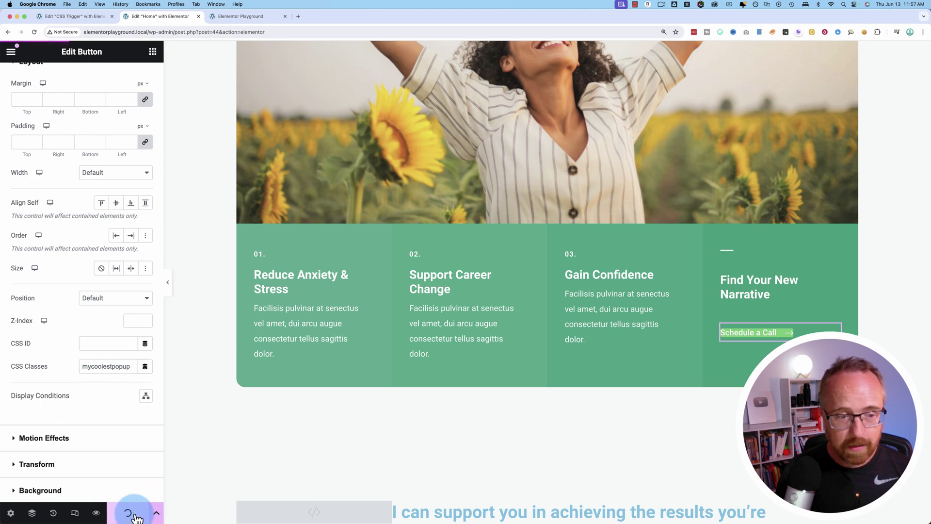
{"action": "left_click", "coordinate": [257, 16]}
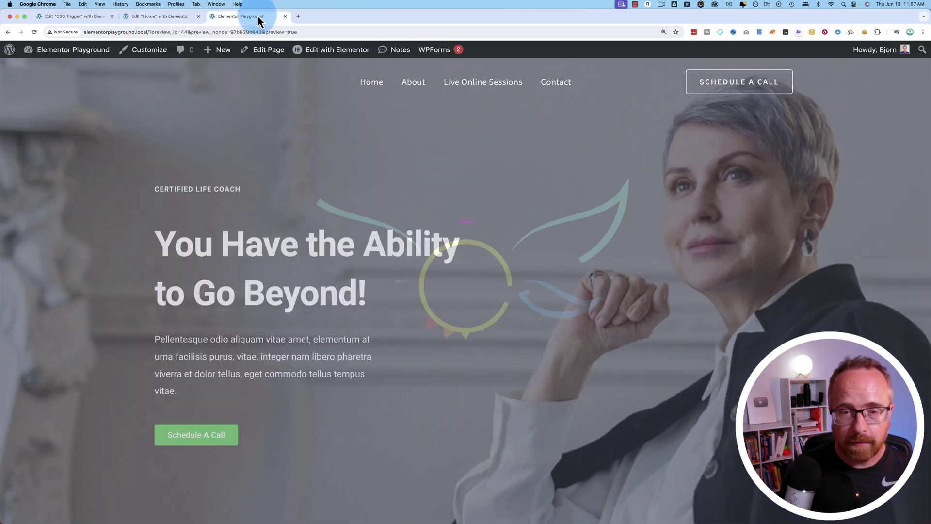
{"action": "scroll", "coordinate": [500, 372], "scroll_direction": "down", "scroll_amount": 20}
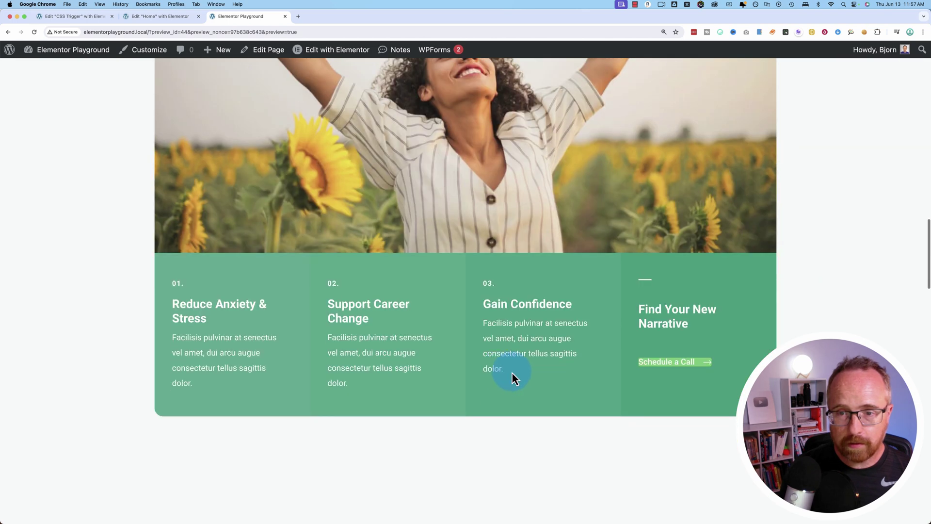
{"action": "left_click", "coordinate": [667, 365]}
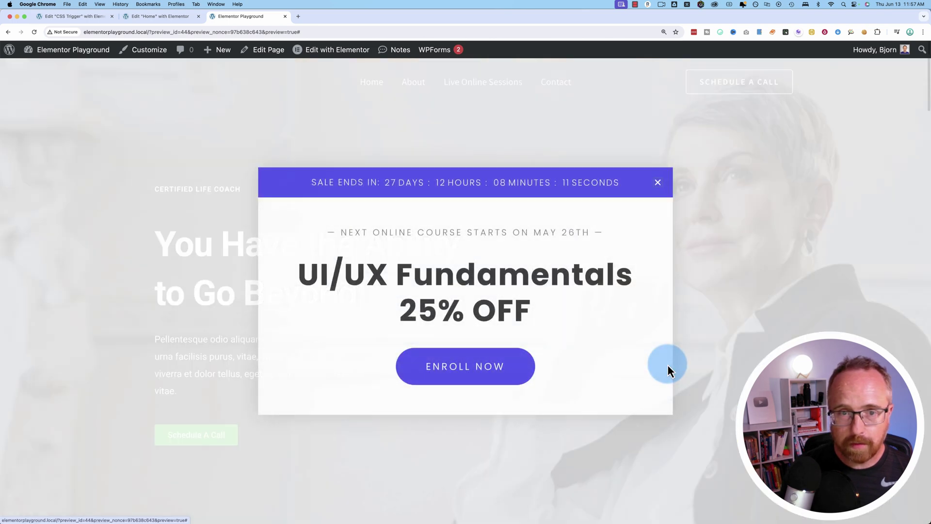
{"action": "left_click", "coordinate": [662, 189]}
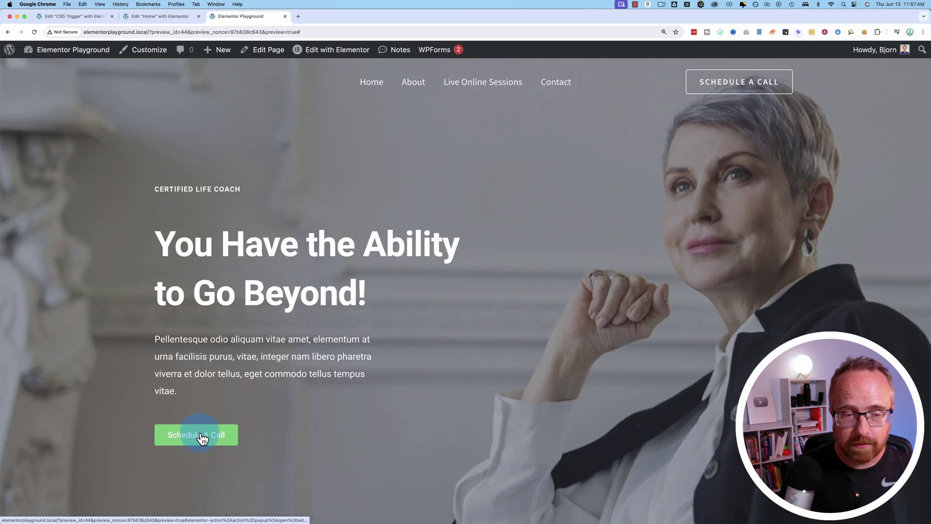
{"action": "left_click", "coordinate": [202, 435]}
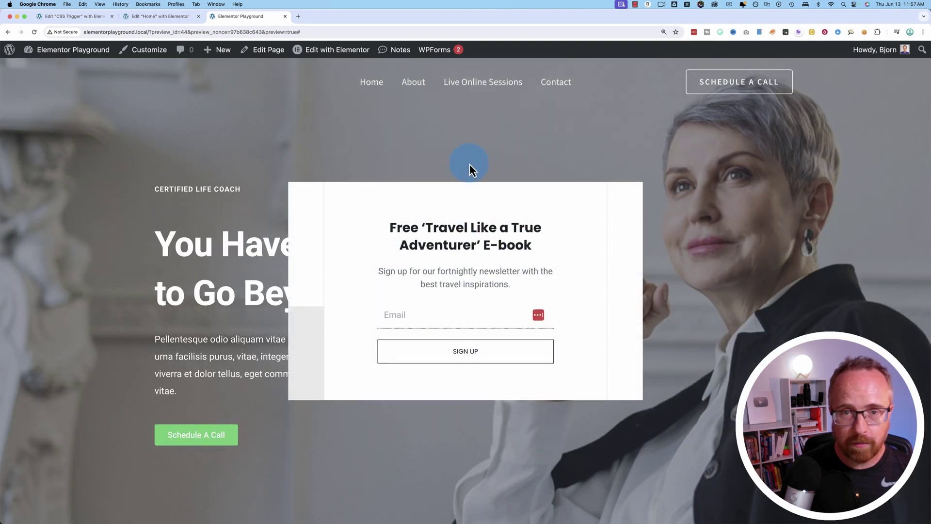
{"action": "left_click", "coordinate": [402, 132]}
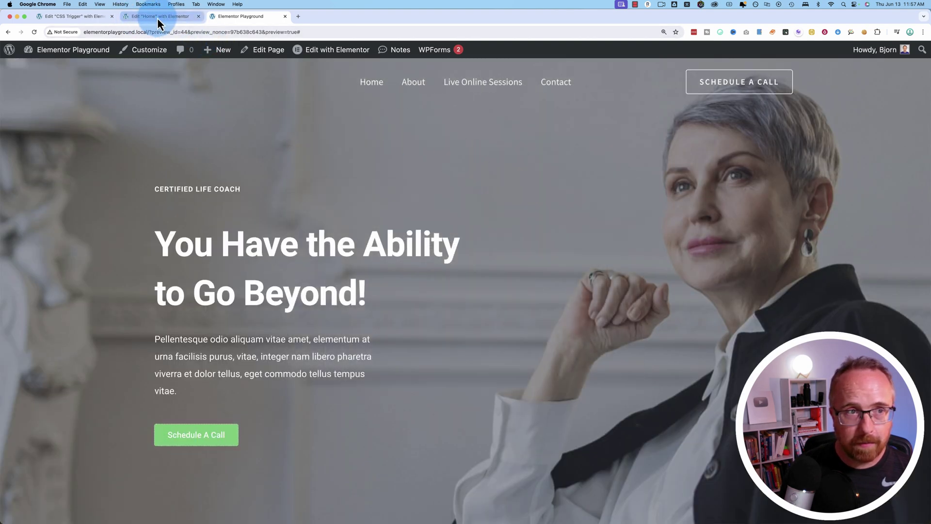
- Give the Gain Control of Your Life inner section the CSS class mycoolestpopup and update the page
{"action": "left_click", "coordinate": [157, 18]}
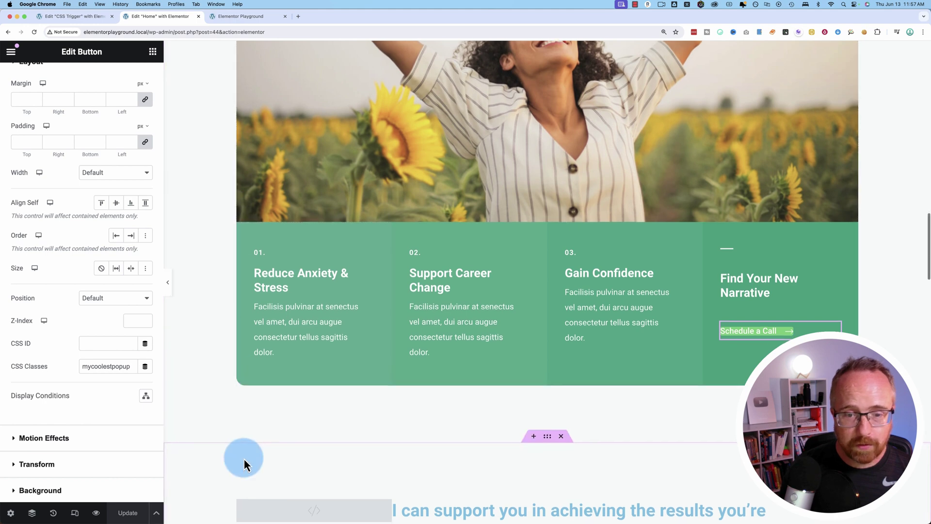
{"action": "scroll", "coordinate": [243, 458], "scroll_direction": "up", "scroll_amount": 5}
{"action": "scroll", "coordinate": [244, 460], "scroll_direction": "up", "scroll_amount": 4}
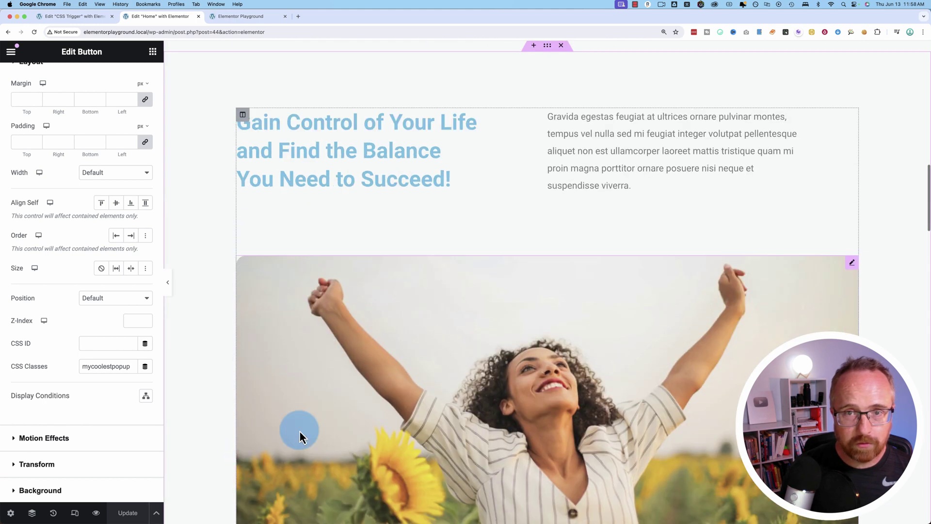
{"action": "scroll", "coordinate": [299, 430], "scroll_direction": "up", "scroll_amount": 3}
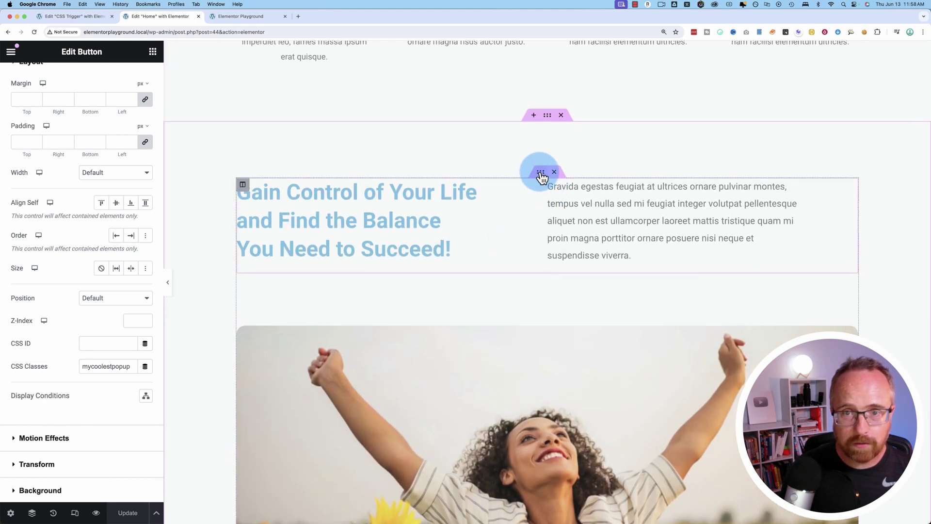
{"action": "left_click", "coordinate": [540, 173]}
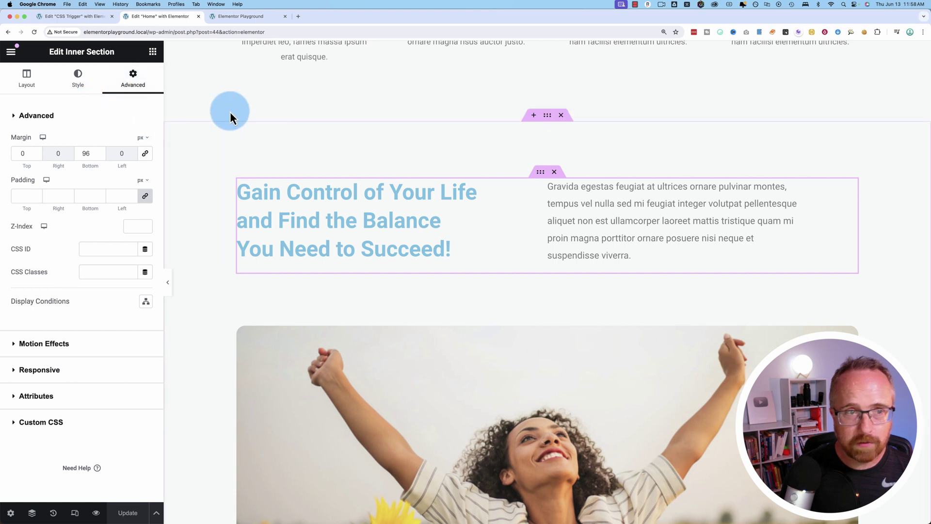
{"action": "left_click", "coordinate": [93, 273]}
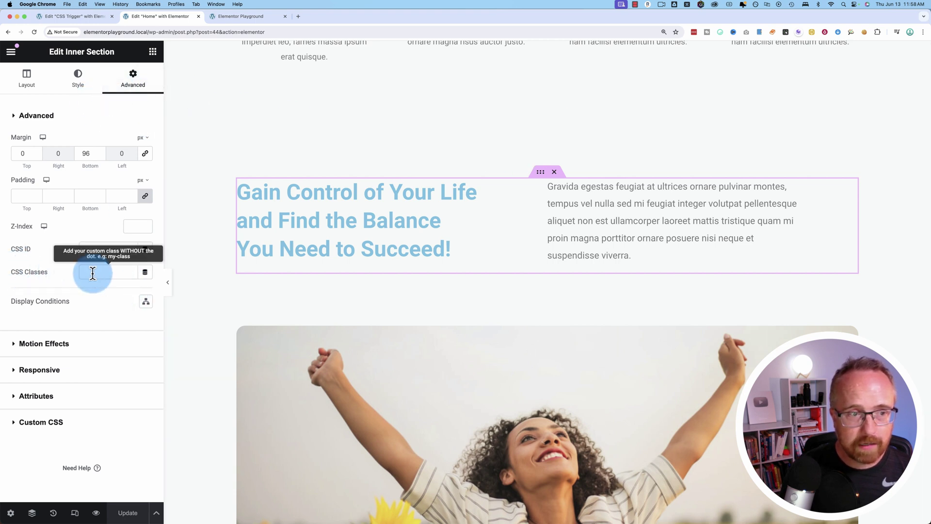
{"action": "type", "text": "mycoolestpopup"}
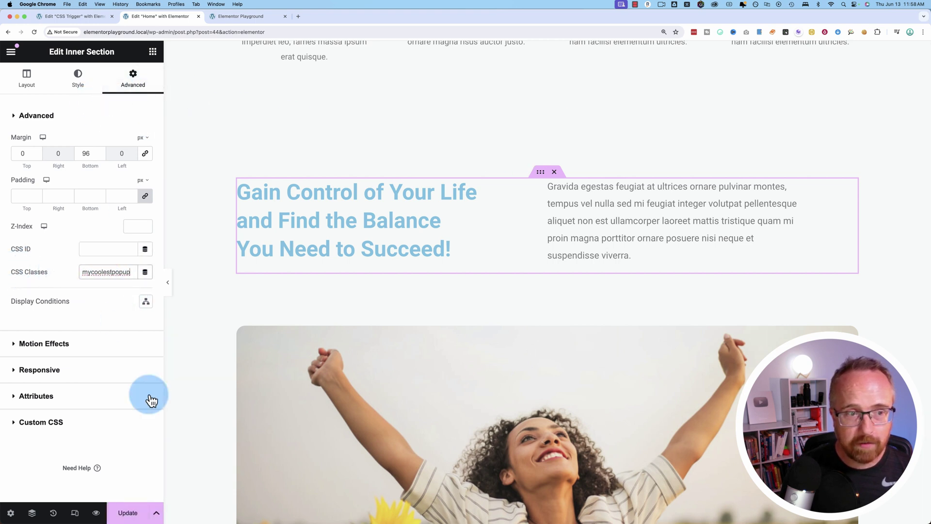
{"action": "left_click", "coordinate": [128, 512]}
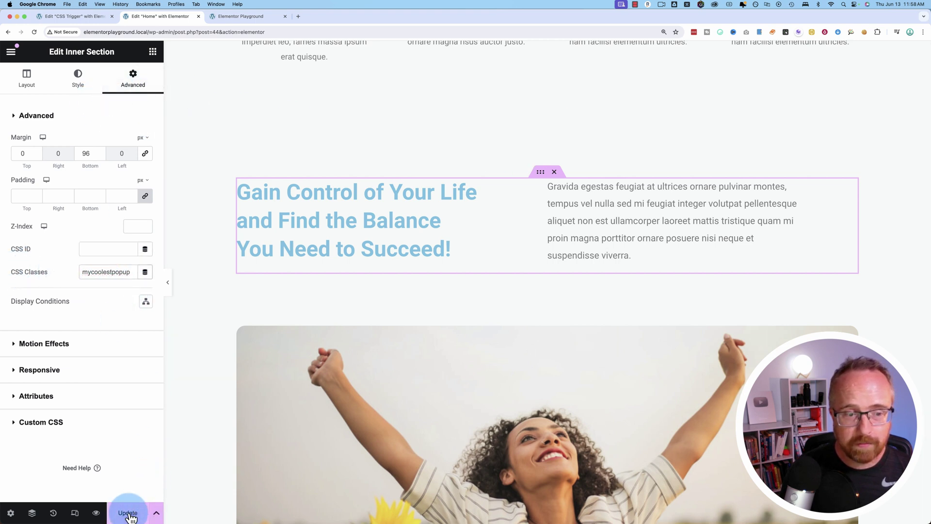
{"action": "left_click", "coordinate": [243, 16]}
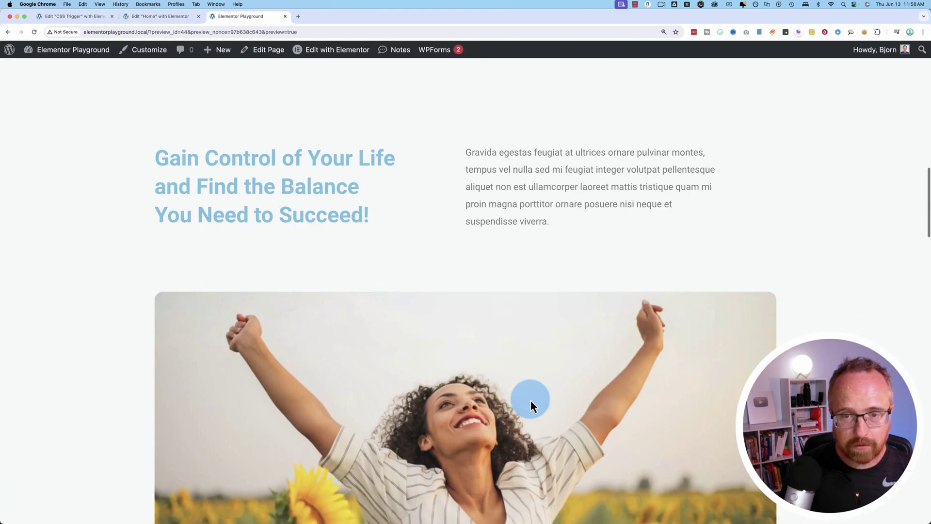
{"action": "scroll", "coordinate": [531, 400], "scroll_direction": "up", "scroll_amount": 3}
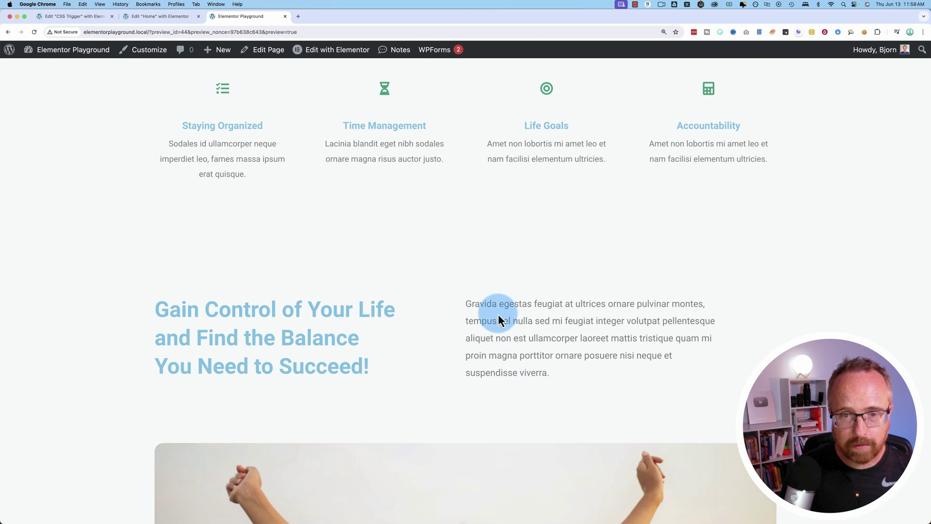
{"action": "left_click", "coordinate": [500, 320]}
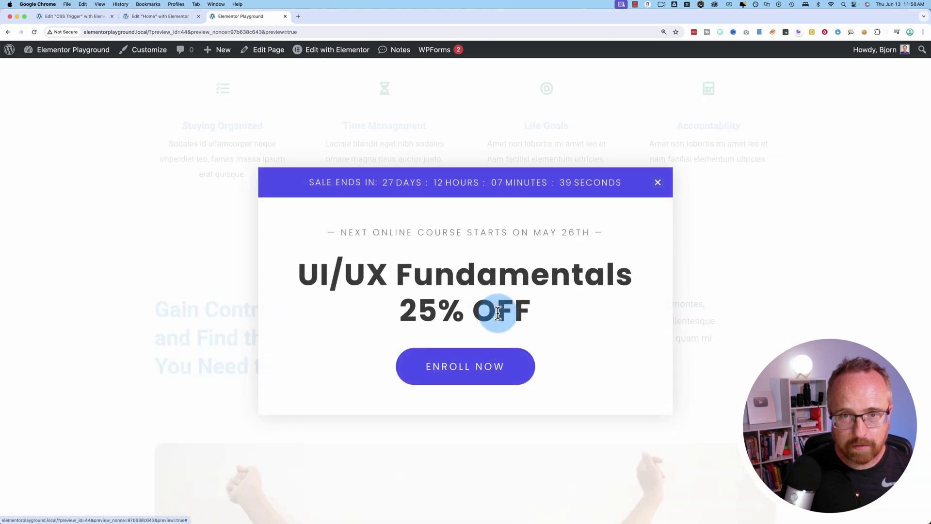
{"action": "left_click", "coordinate": [657, 184]}
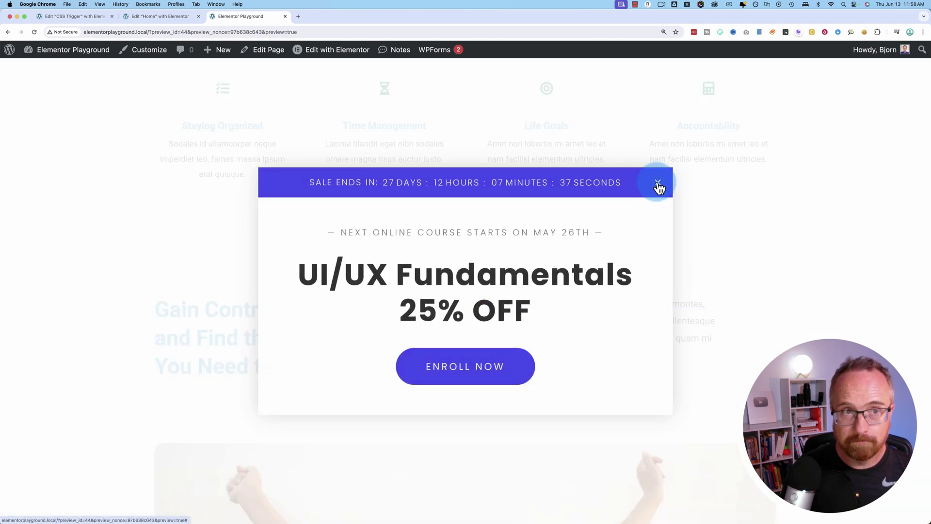
- Back in the editor, scroll the canvas past the image and green boxes to the About Me section
{"action": "left_click", "coordinate": [159, 17]}
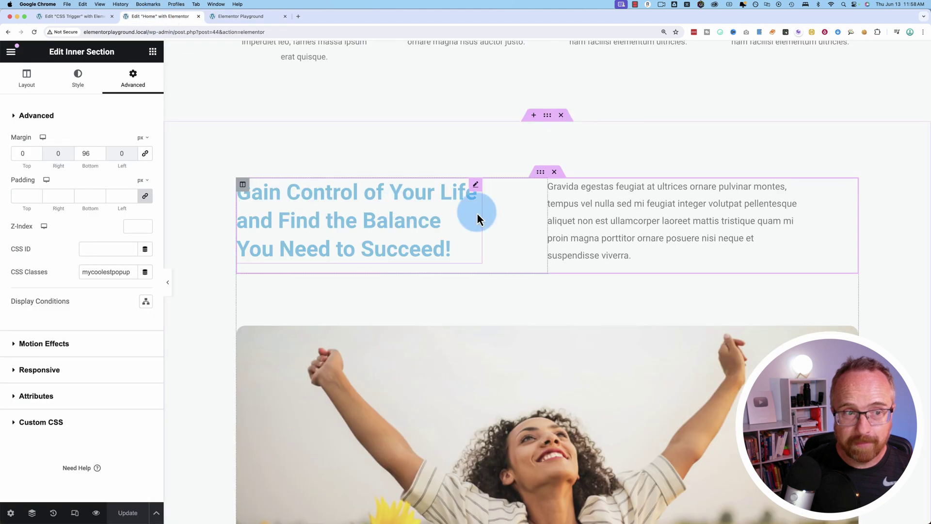
{"action": "left_click", "coordinate": [145, 271]}
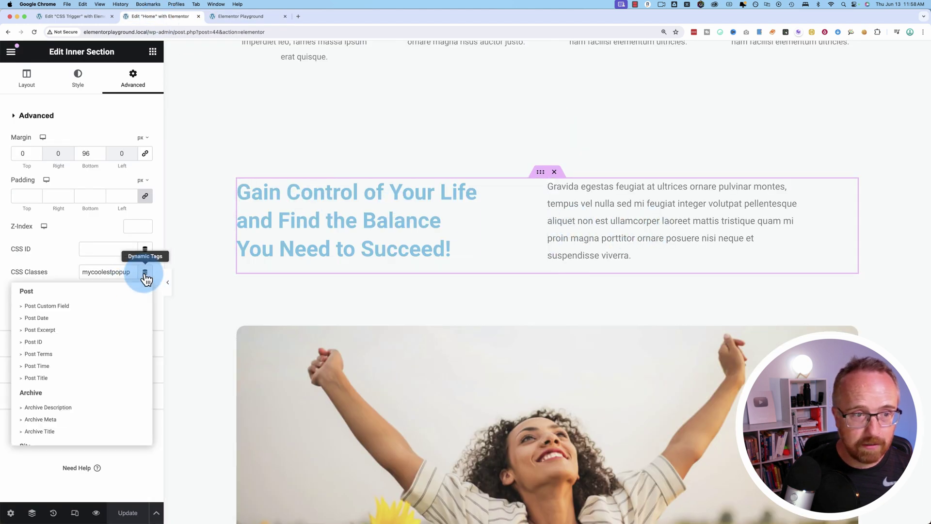
{"action": "scroll", "coordinate": [46, 420], "scroll_direction": "down", "scroll_amount": 2}
{"action": "scroll", "coordinate": [42, 415], "scroll_direction": "up", "scroll_amount": 2}
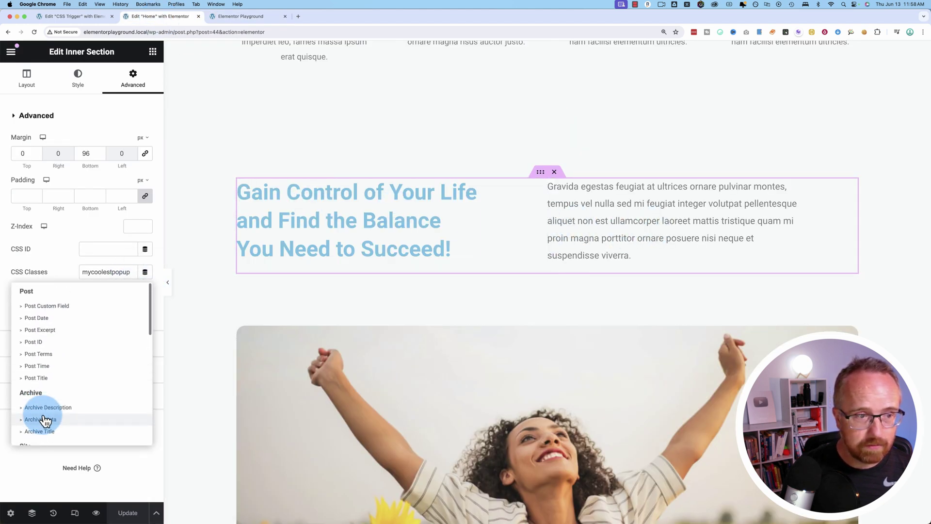
{"action": "scroll", "coordinate": [42, 416], "scroll_direction": "down", "scroll_amount": 2}
{"action": "left_click", "coordinate": [27, 78]}
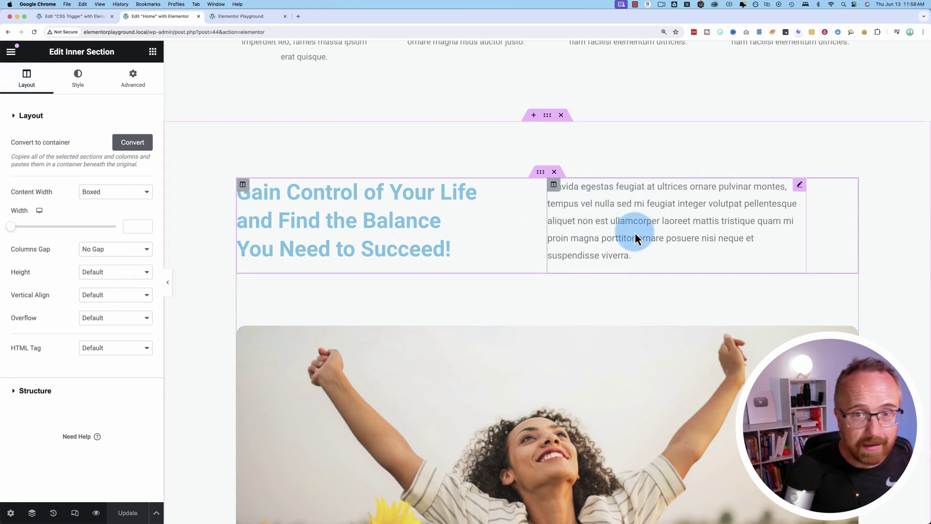
{"action": "scroll", "coordinate": [282, 241], "scroll_direction": "down", "scroll_amount": 6}
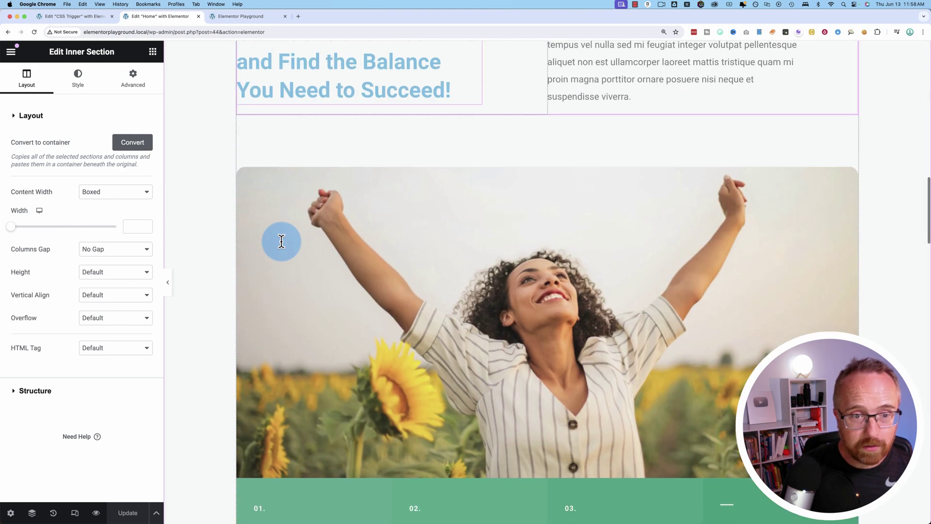
{"action": "scroll", "coordinate": [282, 241], "scroll_direction": "down", "scroll_amount": 10}
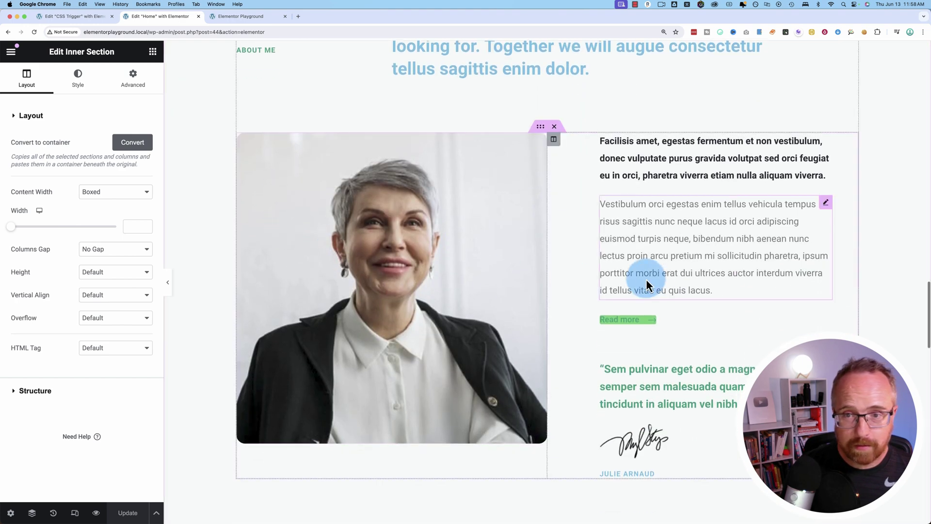
- Select 'Vestibulum orci' in the About Me paragraph and start a link, then cancel it
{"action": "left_click", "coordinate": [648, 217]}
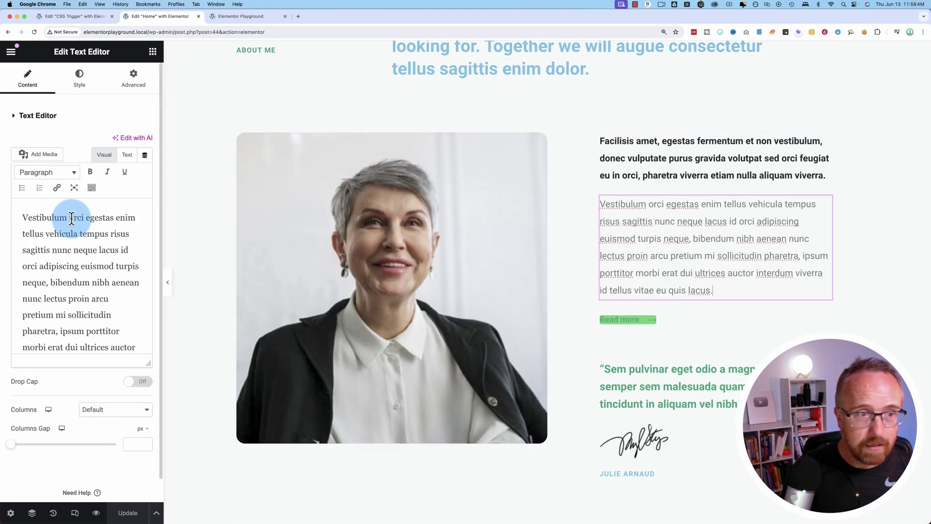
{"action": "left_click_drag", "start_coordinate": [80, 218], "coordinate": [45, 218]}
{"action": "left_click", "coordinate": [56, 188]}
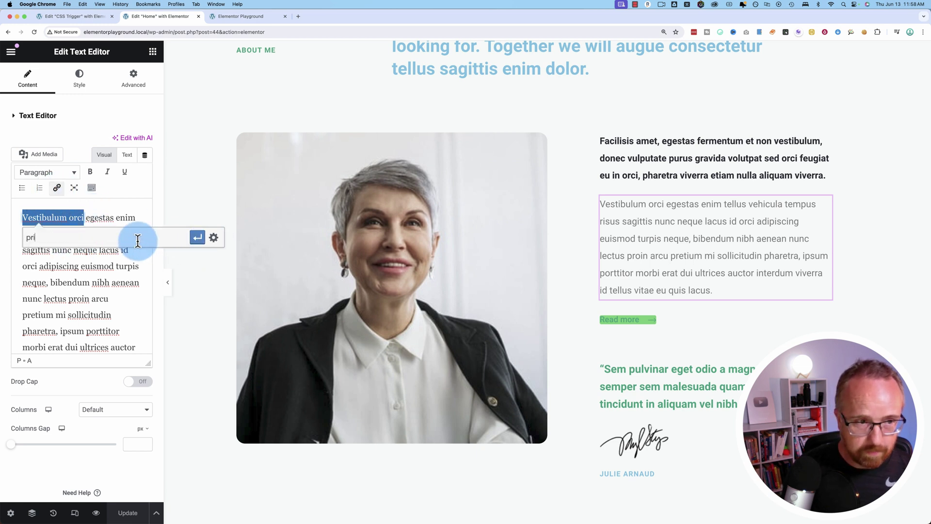
{"action": "type", "text": "privacy"}
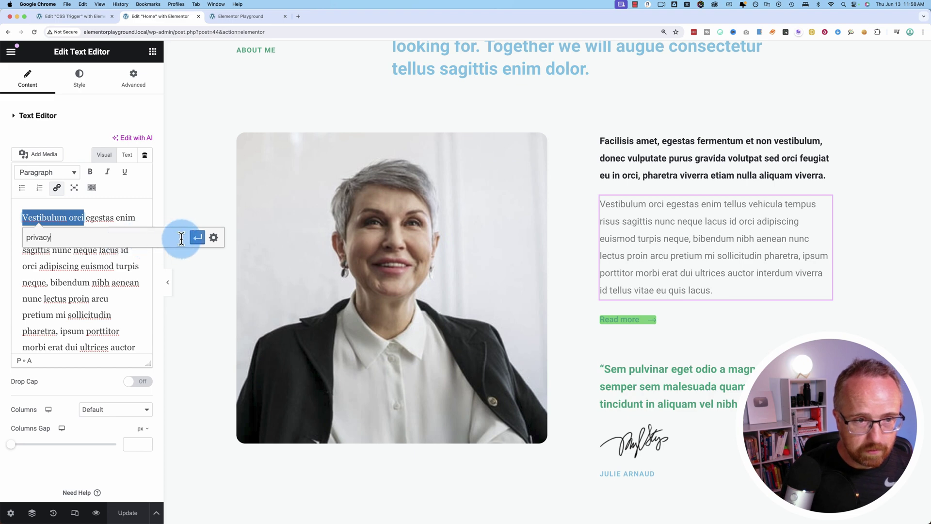
{"action": "left_click", "coordinate": [213, 237]}
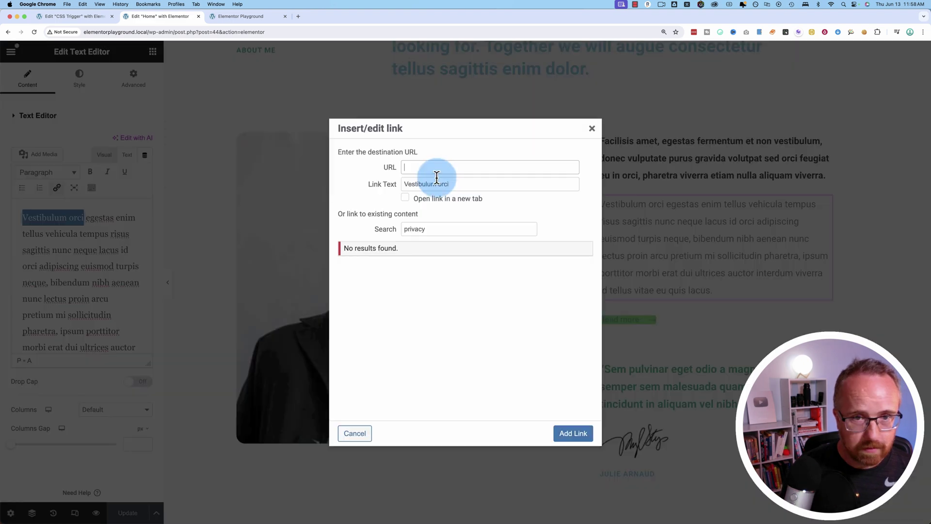
{"action": "left_click", "coordinate": [591, 128]}
{"action": "double_click", "coordinate": [52, 223]}
{"action": "left_click", "coordinate": [82, 219], "text": "shift"}
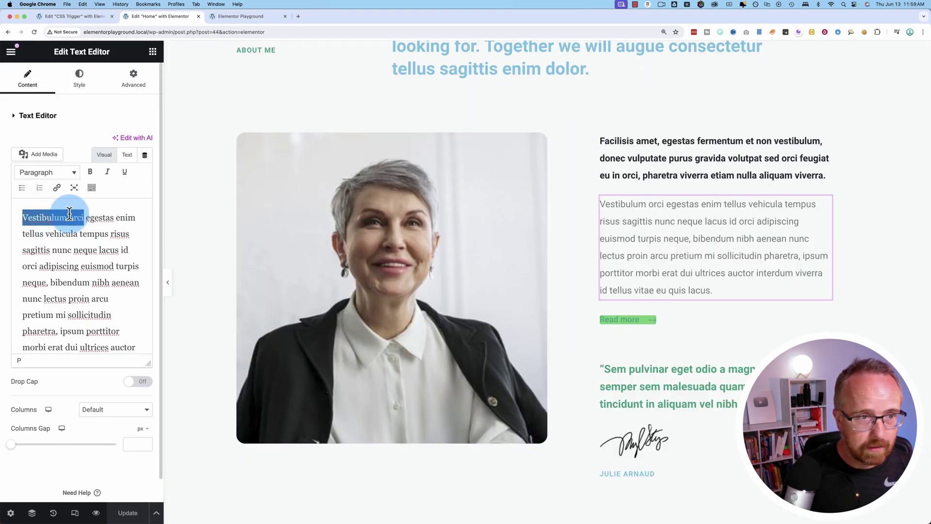
{"action": "left_click", "coordinate": [56, 188]}
{"action": "type", "text": "https://google.com"}
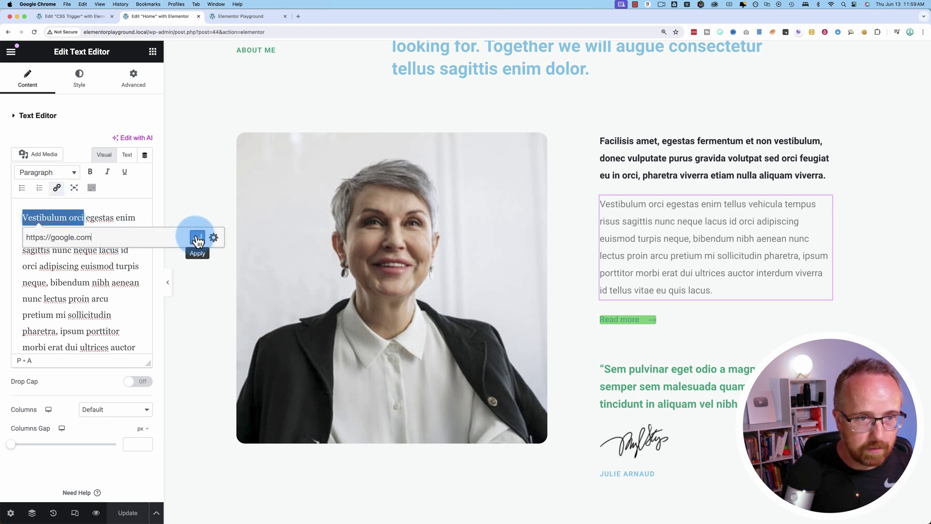
{"action": "left_click", "coordinate": [198, 237]}
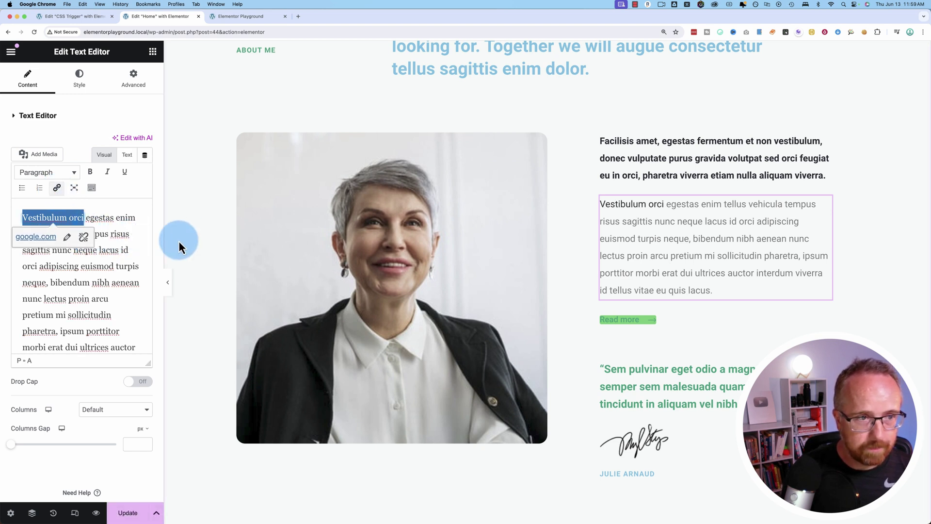
{"action": "left_click", "coordinate": [61, 253]}
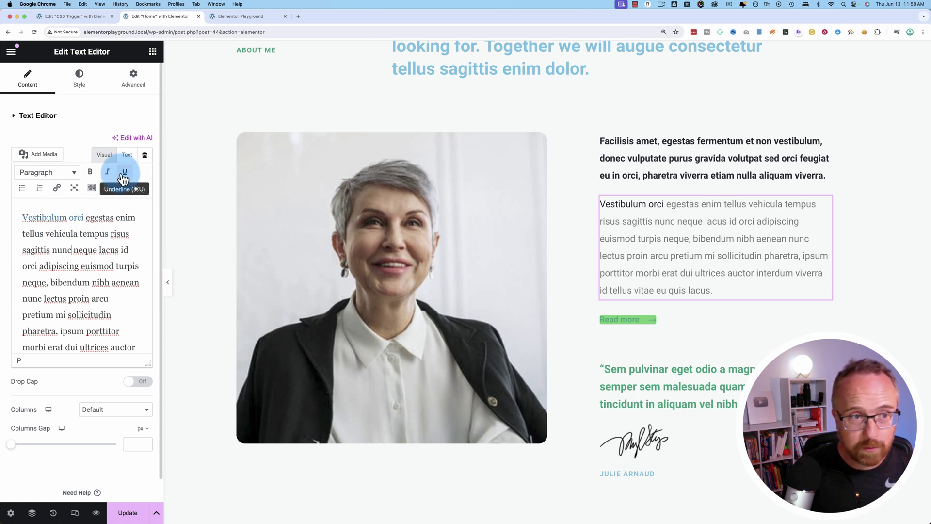
{"action": "left_click", "coordinate": [127, 155]}
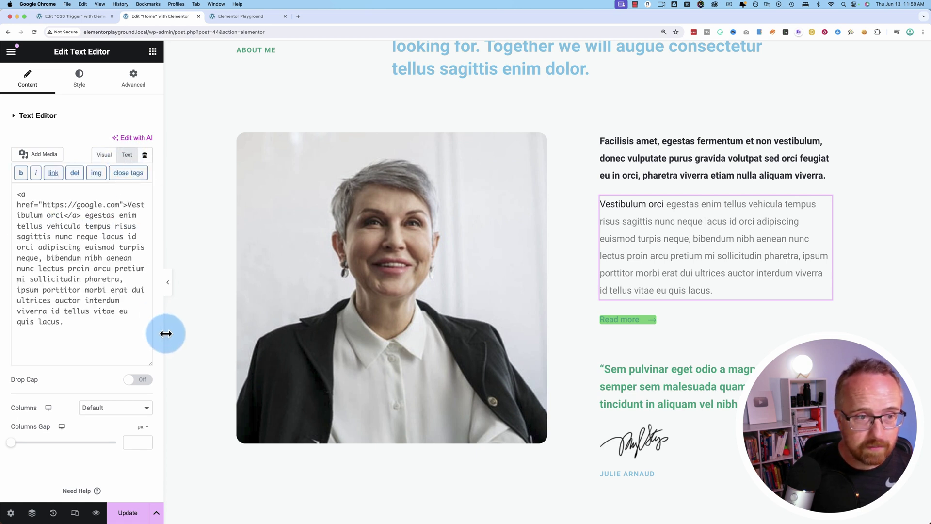
- In the widened HTML view, change the link's href to # and add class="mycoolestpopup"
{"action": "left_click_drag", "start_coordinate": [166, 333], "coordinate": [328, 308]}
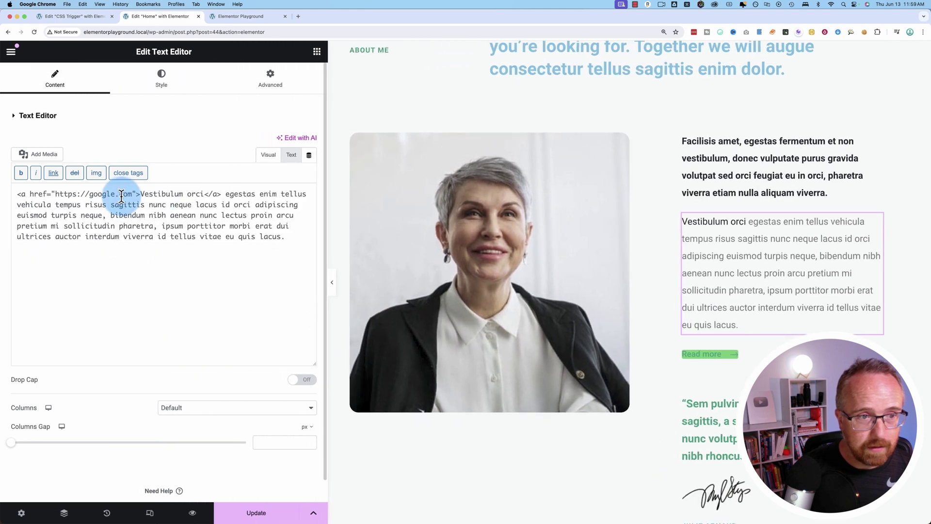
{"action": "left_click_drag", "start_coordinate": [136, 194], "coordinate": [29, 191]}
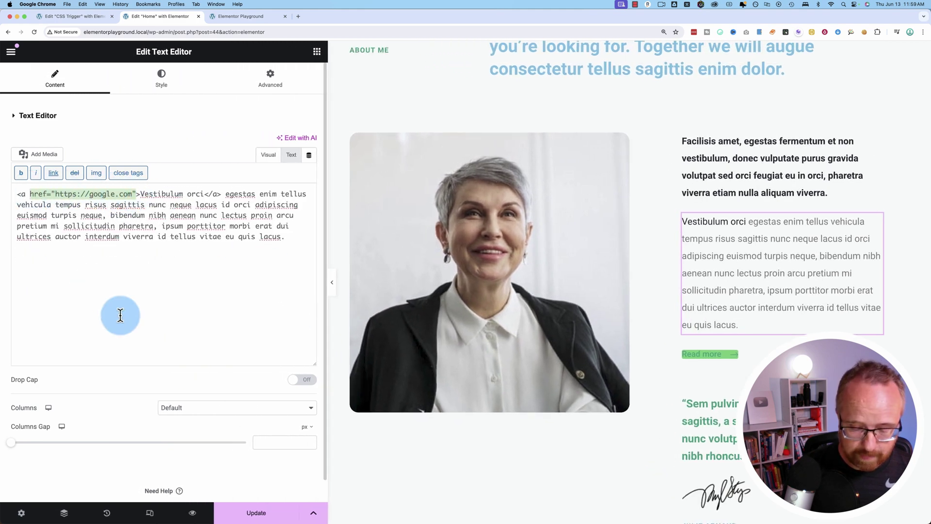
{"action": "left_click_drag", "start_coordinate": [55, 194], "coordinate": [134, 193]}
{"action": "type", "text": "#\""}
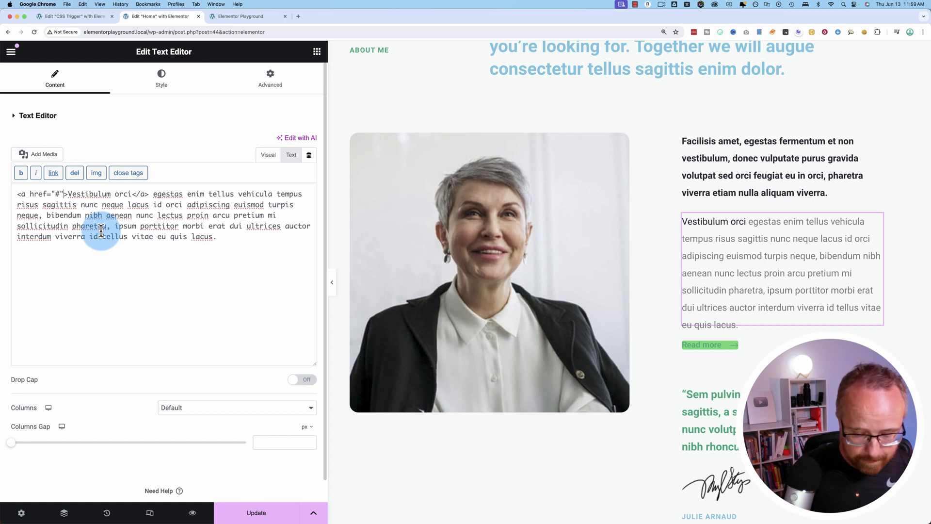
{"action": "type", "text": " class=\""}
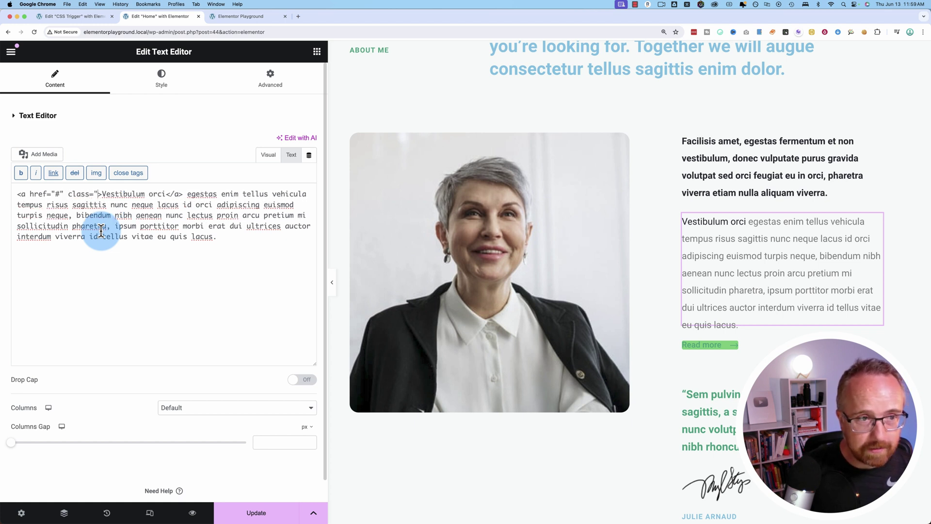
{"action": "type", "text": "mycoolestpopup"}
{"action": "key", "text": "Return"}
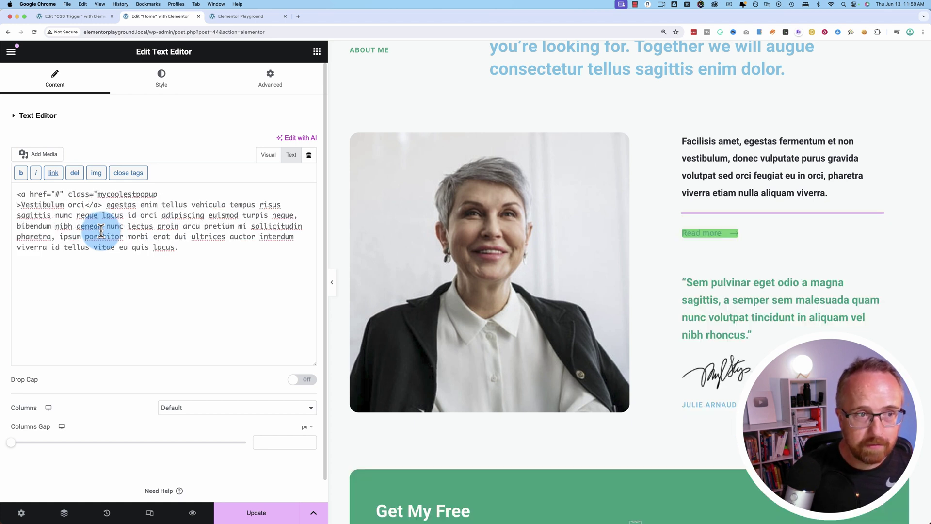
{"action": "key", "text": "BackSpace"}
{"action": "type", "text": "\""}
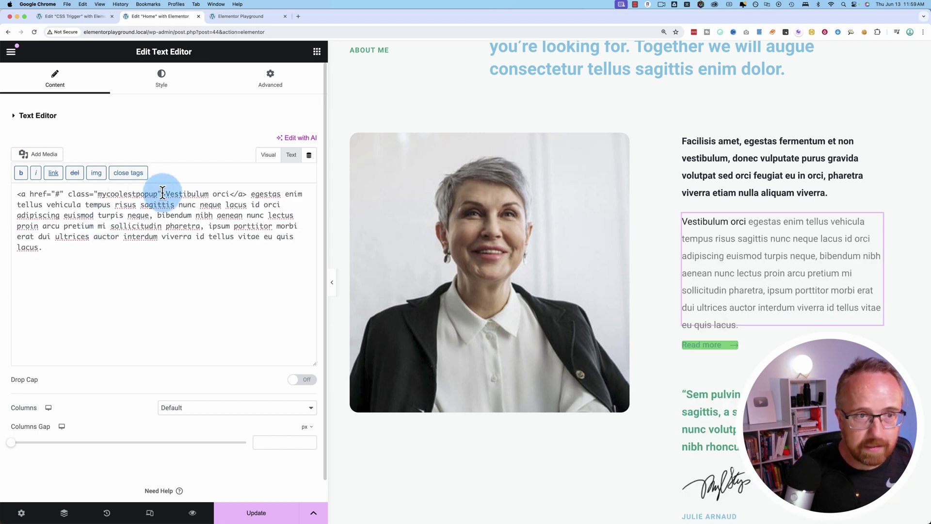
- Update the home page and switch to its live preview
{"action": "left_click_drag", "start_coordinate": [162, 193], "coordinate": [94, 193]}
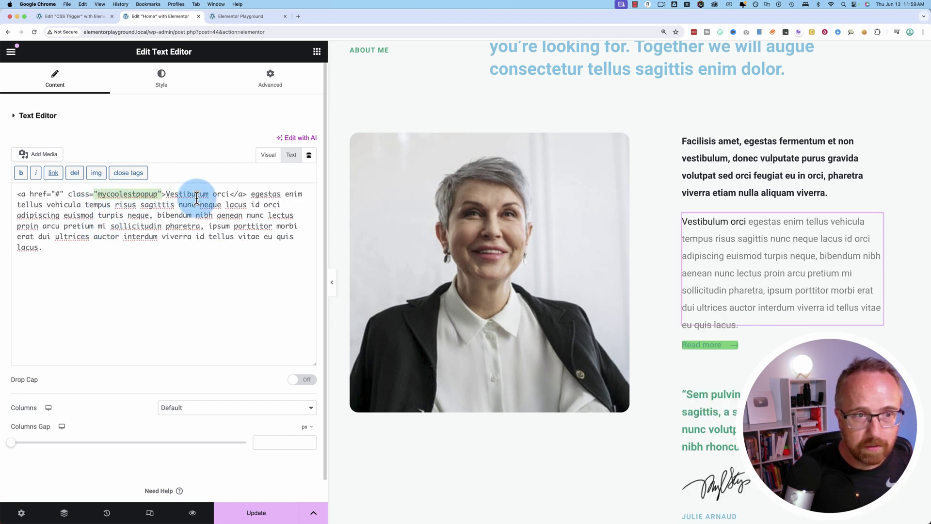
{"action": "left_click", "coordinate": [228, 196]}
{"action": "left_click", "coordinate": [257, 519]}
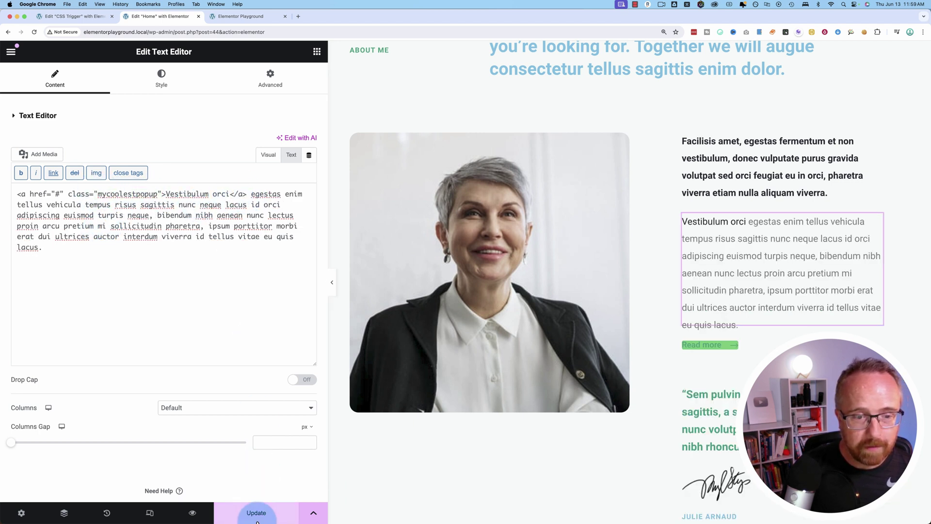
{"action": "left_click", "coordinate": [241, 17]}
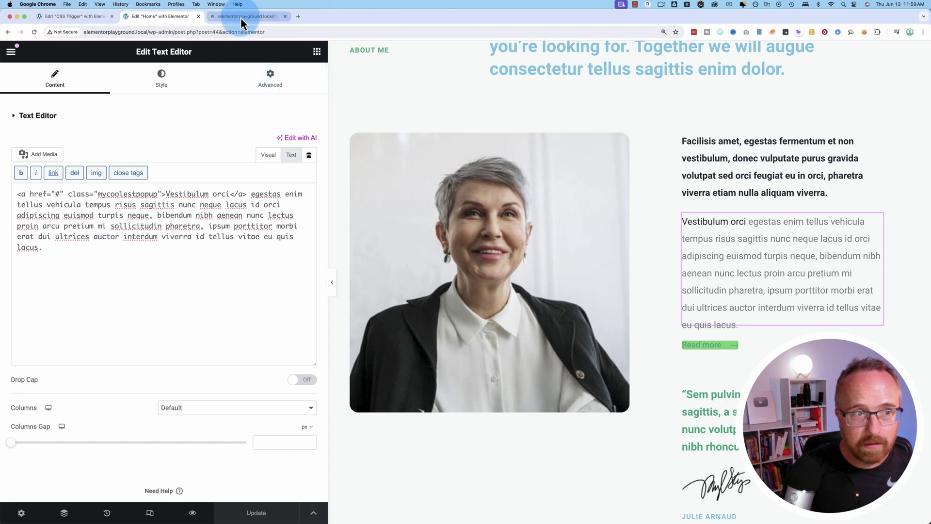
- On the live page, check that Vestibulum orci opens the UI/UX Fundamentals sale popup, then close it
{"action": "left_click", "coordinate": [694, 212]}
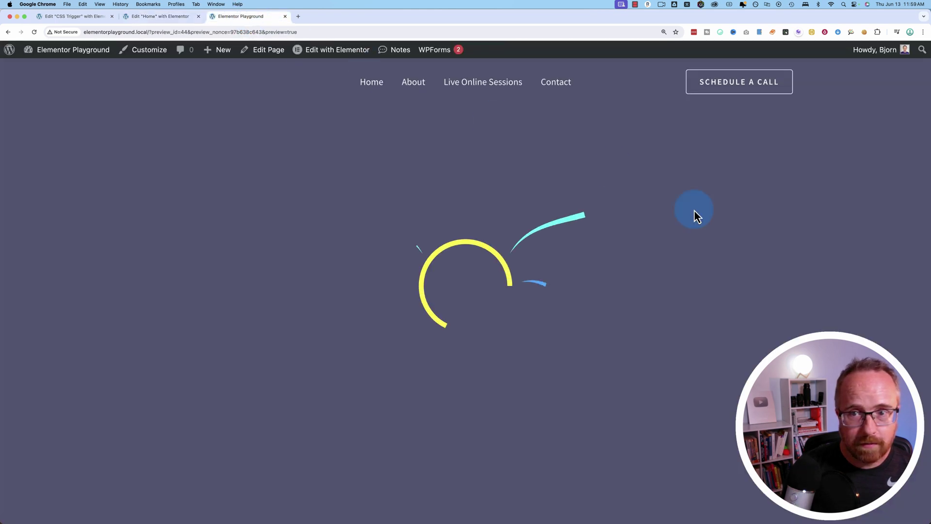
{"action": "scroll", "coordinate": [560, 365], "scroll_direction": "down", "scroll_amount": 10}
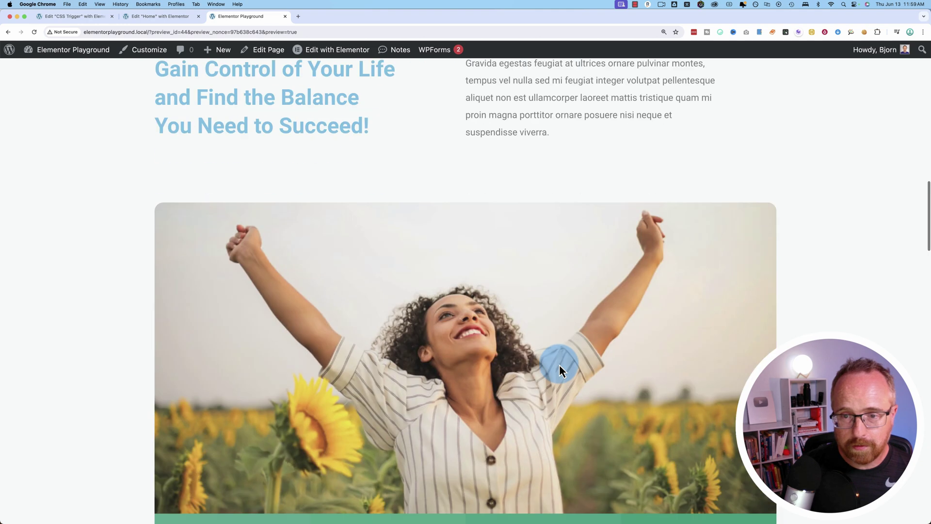
{"action": "scroll", "coordinate": [559, 365], "scroll_direction": "down", "scroll_amount": 15}
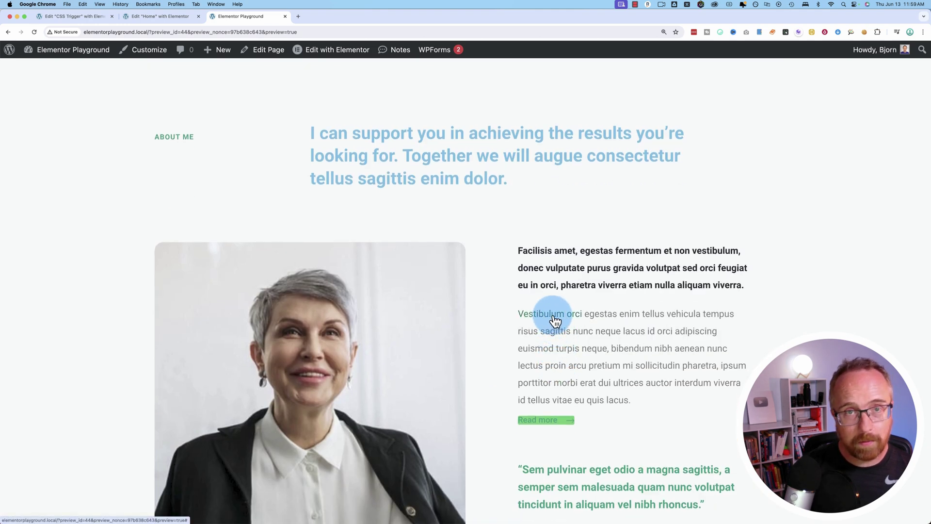
{"action": "left_click", "coordinate": [553, 316]}
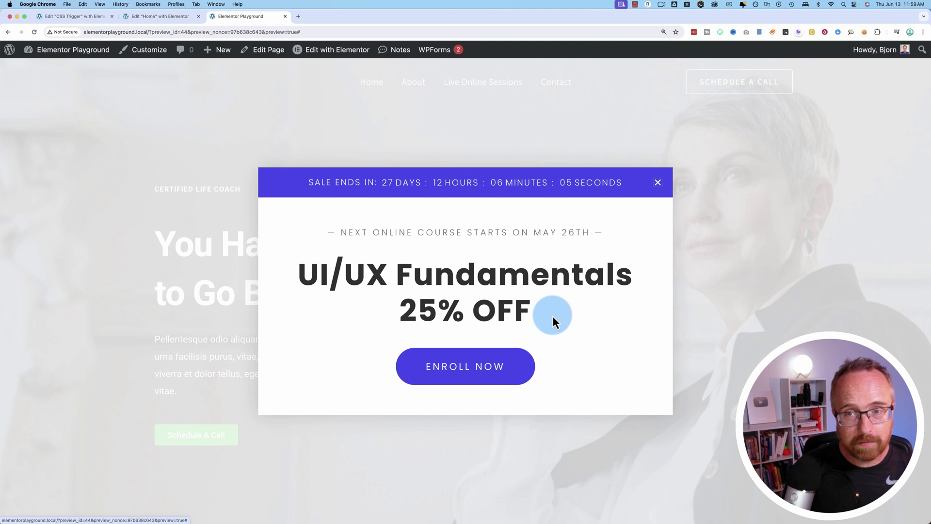
{"action": "left_click", "coordinate": [658, 186]}
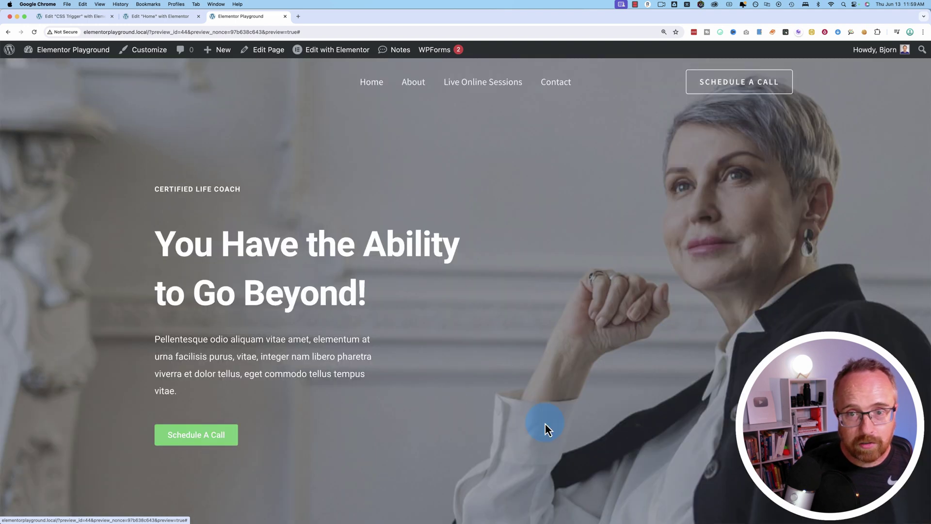
{"action": "left_click", "coordinate": [162, 18]}
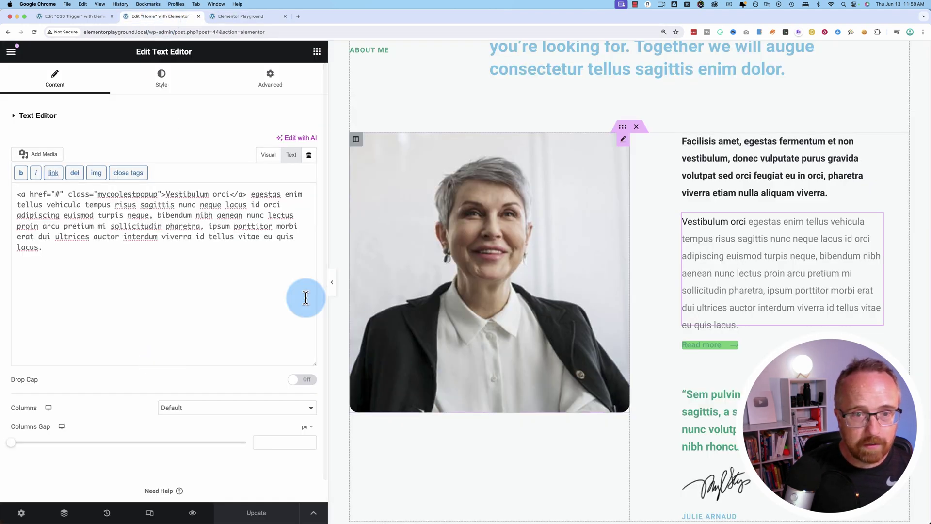
- Delete href="#" from the link's anchor tag and return to the live preview
{"action": "left_click_drag", "start_coordinate": [58, 193], "coordinate": [30, 193]}
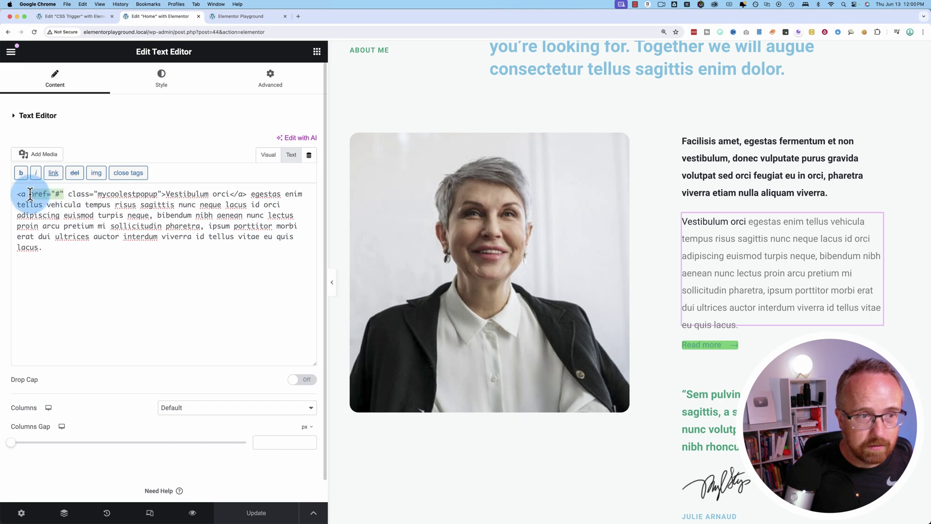
{"action": "key", "text": "BackSpace"}
{"action": "key", "text": "ctrl+Tab"}
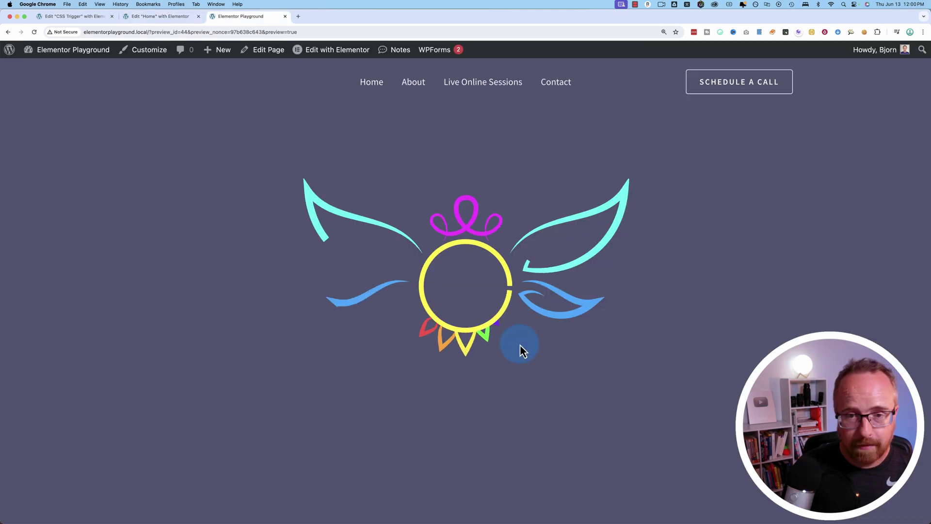
- On the reloaded preview, trigger the 25% OFF sale popup from 'Vestibulum orci', close it, and browse About Me
{"action": "scroll", "coordinate": [593, 377], "scroll_direction": "down", "scroll_amount": 15}
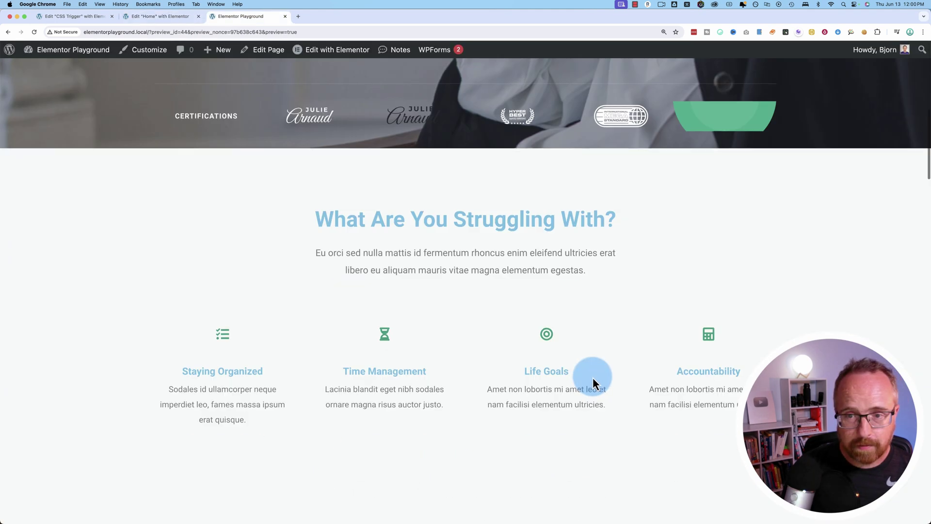
{"action": "scroll", "coordinate": [593, 376], "scroll_direction": "down", "scroll_amount": 10}
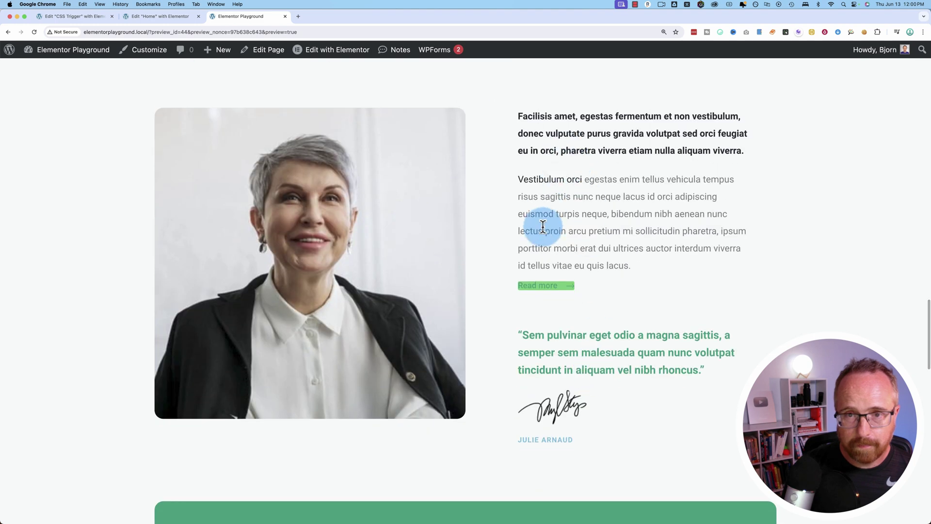
{"action": "left_click", "coordinate": [546, 249]}
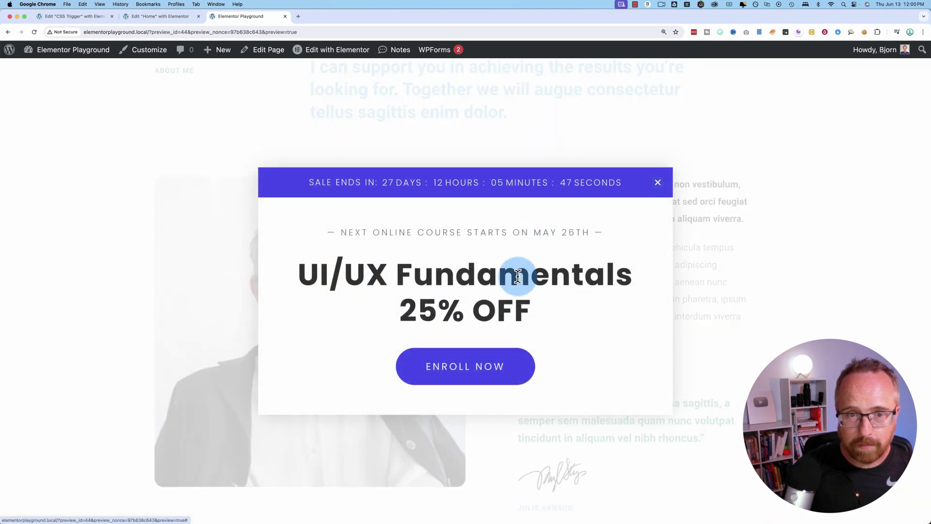
{"action": "left_click", "coordinate": [658, 183]}
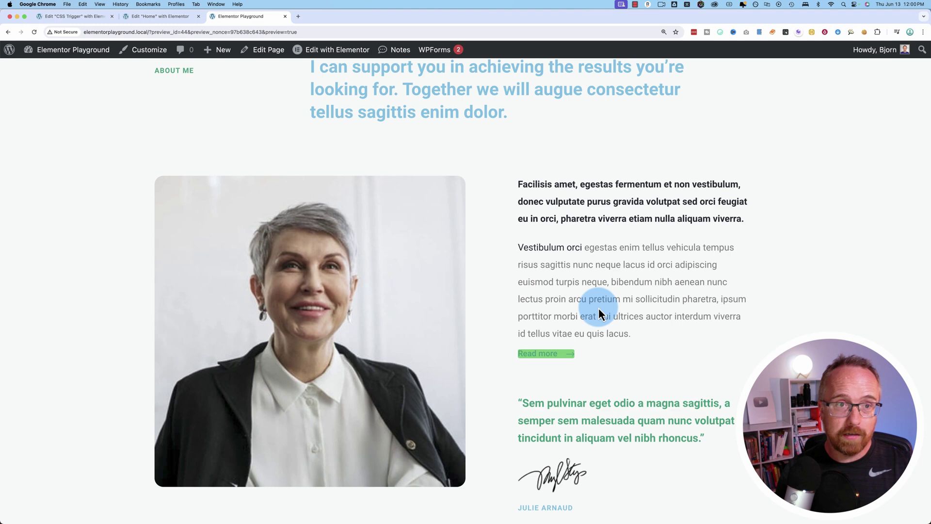
{"action": "scroll", "coordinate": [563, 340], "scroll_direction": "down", "scroll_amount": 3}
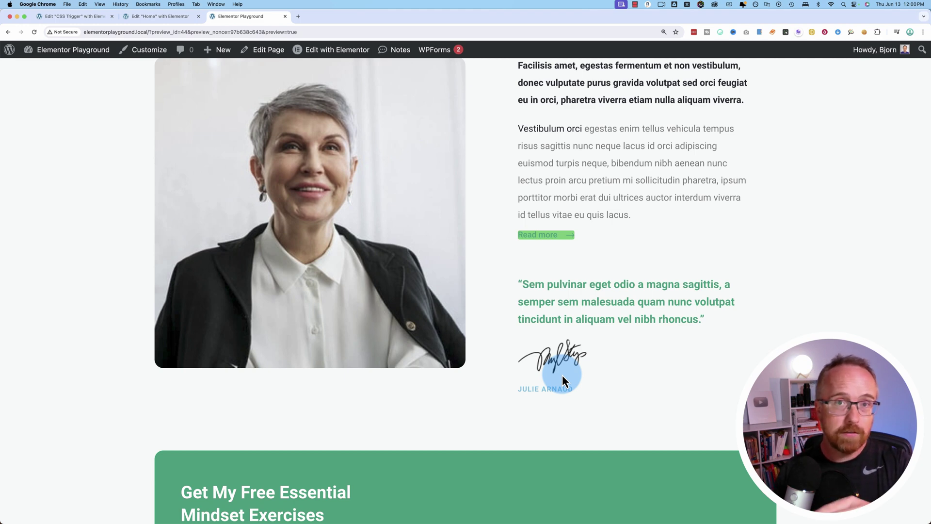
{"action": "scroll", "coordinate": [563, 381], "scroll_direction": "up", "scroll_amount": 5}
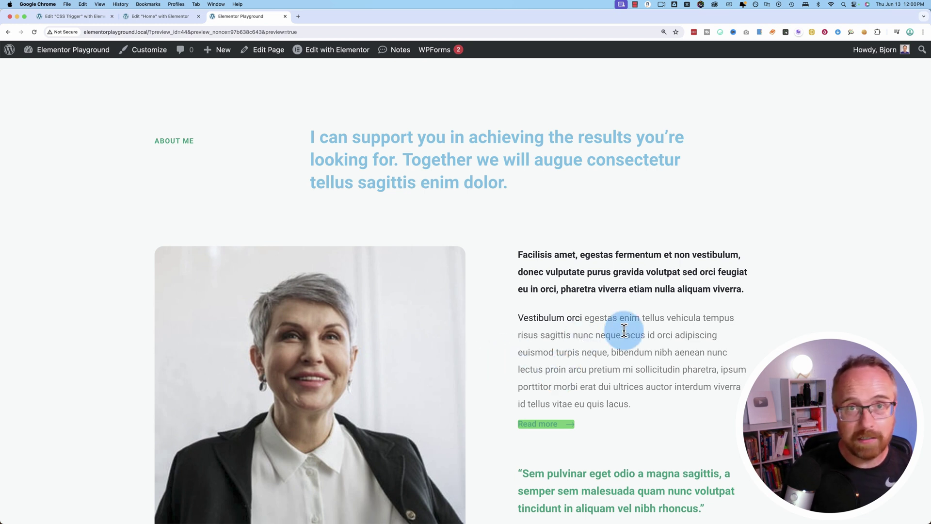
- Narrow the panel, search the widgets for 'form', and drop a Form widget below the About Me portrait
{"action": "left_click", "coordinate": [159, 17]}
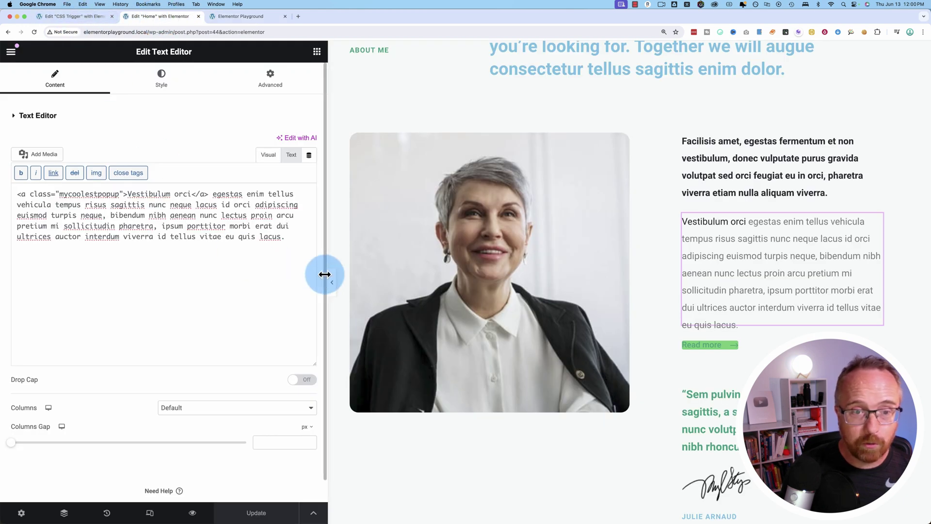
{"action": "left_click_drag", "start_coordinate": [326, 272], "coordinate": [212, 273]}
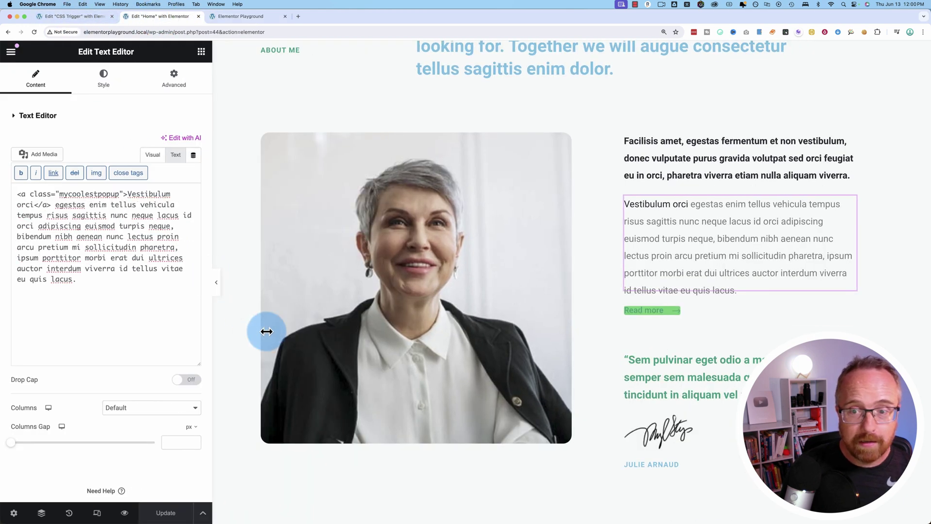
{"action": "scroll", "coordinate": [272, 342], "scroll_direction": "down", "scroll_amount": 10}
{"action": "scroll", "coordinate": [274, 340], "scroll_direction": "up", "scroll_amount": 6}
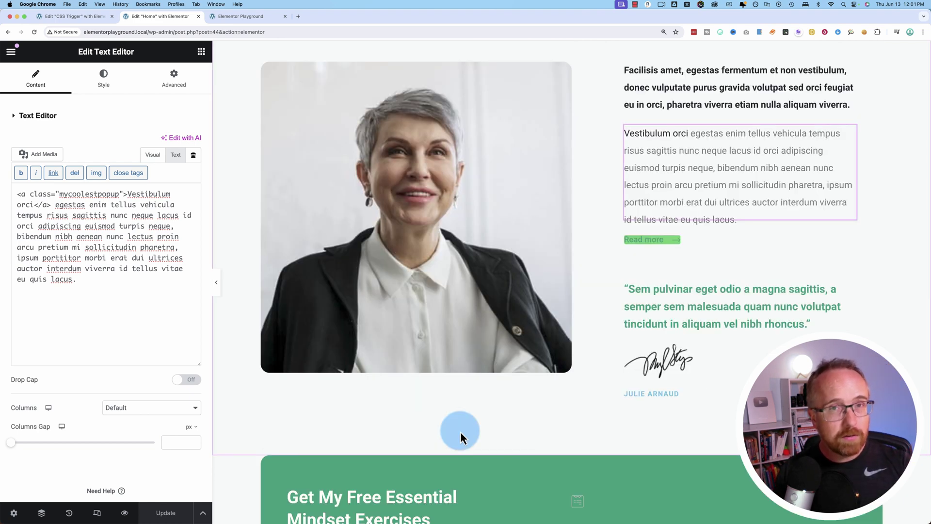
{"action": "left_click", "coordinate": [201, 52]}
{"action": "type", "text": "form"}
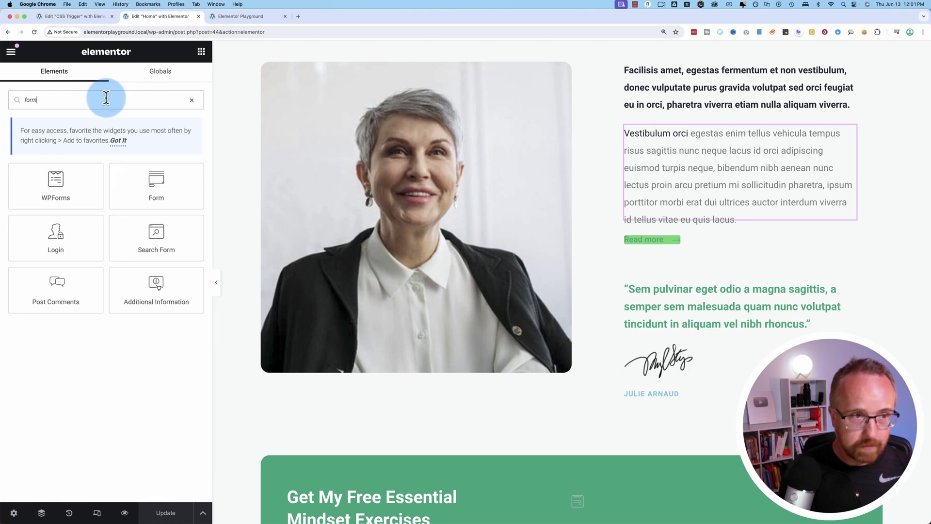
{"action": "left_click_drag", "start_coordinate": [146, 187], "coordinate": [534, 400]}
- Add Popup to the form's Actions After Submit
{"action": "scroll", "coordinate": [381, 371], "scroll_direction": "down", "scroll_amount": 3}
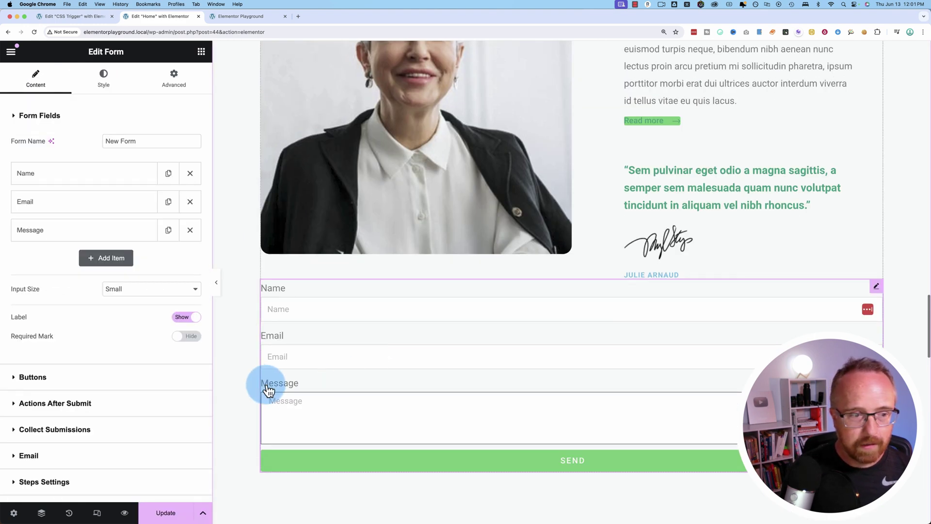
{"action": "scroll", "coordinate": [266, 386], "scroll_direction": "down", "scroll_amount": 1}
{"action": "left_click", "coordinate": [124, 414]}
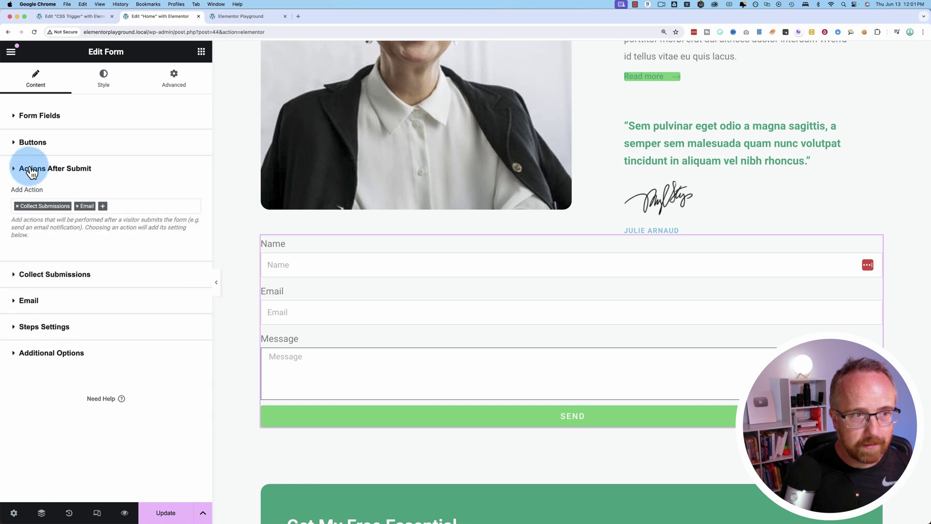
{"action": "left_click", "coordinate": [104, 207]}
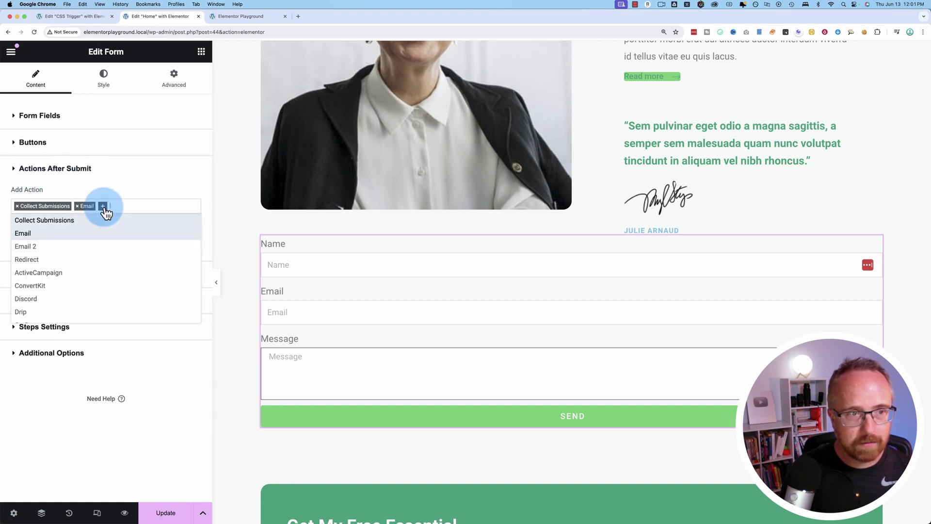
{"action": "scroll", "coordinate": [52, 254], "scroll_direction": "down", "scroll_amount": 5}
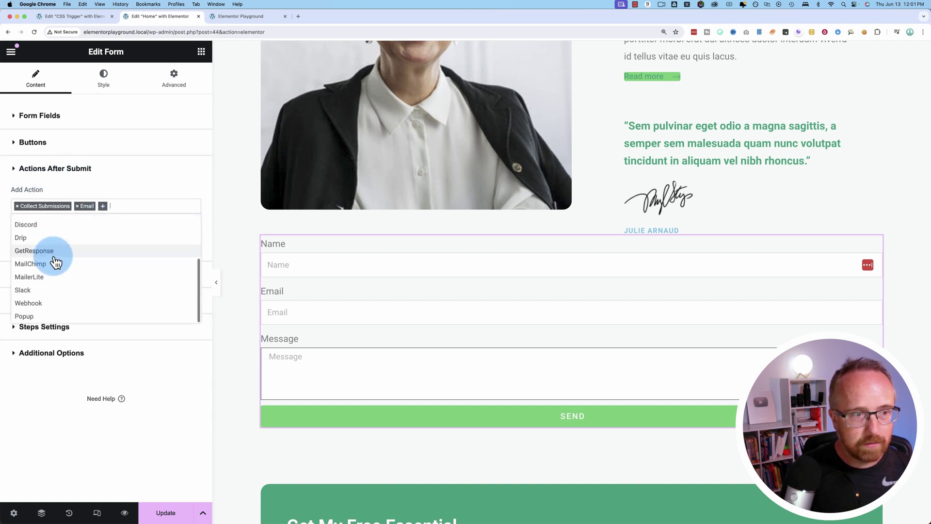
{"action": "left_click", "coordinate": [33, 316]}
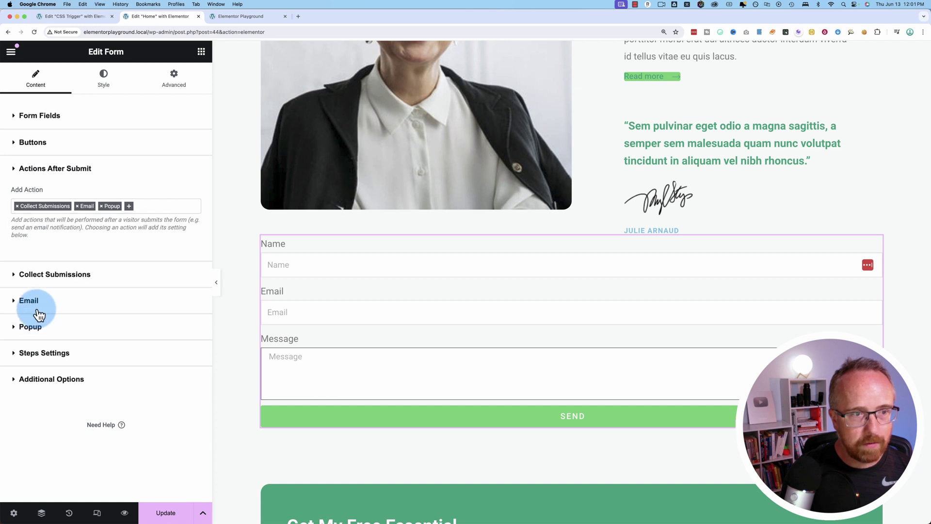
{"action": "left_click", "coordinate": [111, 206]}
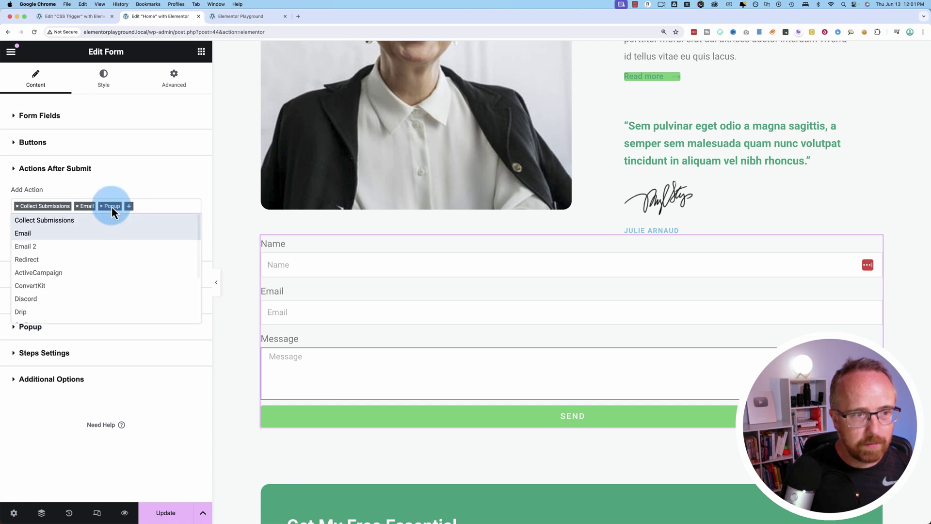
{"action": "left_click", "coordinate": [109, 412]}
- Set the popup action to Open Popup with Dynamic Link (Template), then update the page
{"action": "left_click", "coordinate": [41, 337]}
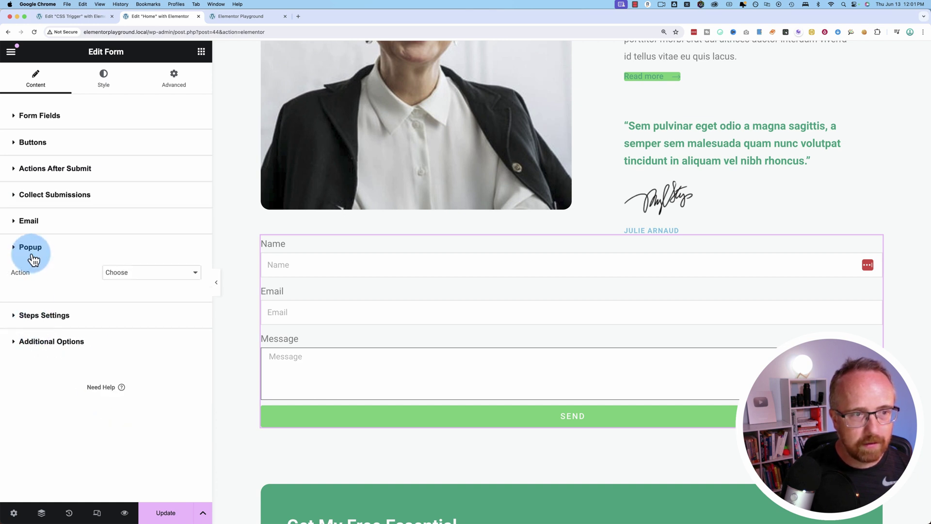
{"action": "left_click", "coordinate": [136, 283]}
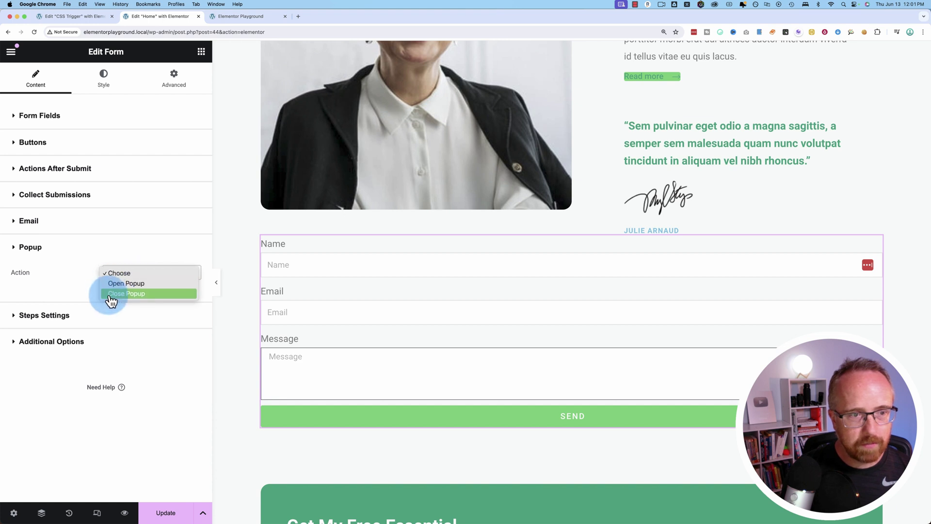
{"action": "left_click", "coordinate": [128, 283]}
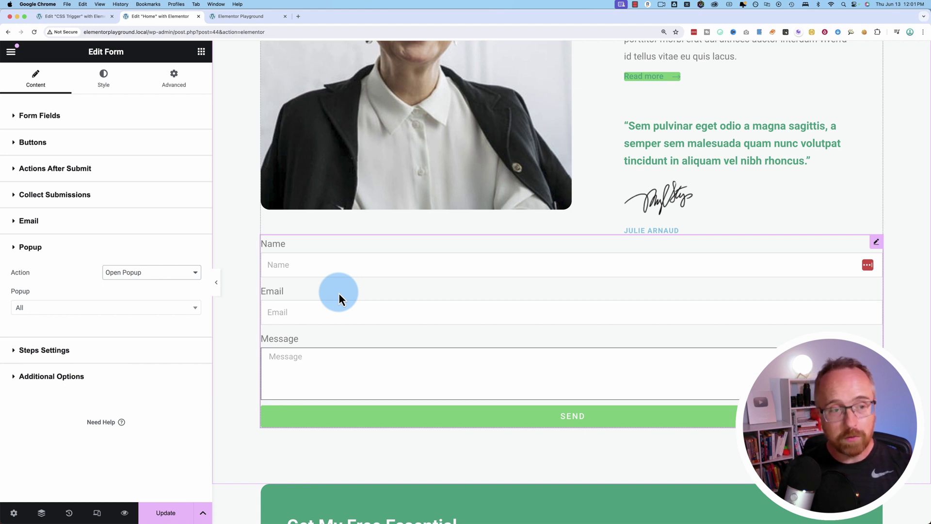
{"action": "left_click", "coordinate": [121, 307]}
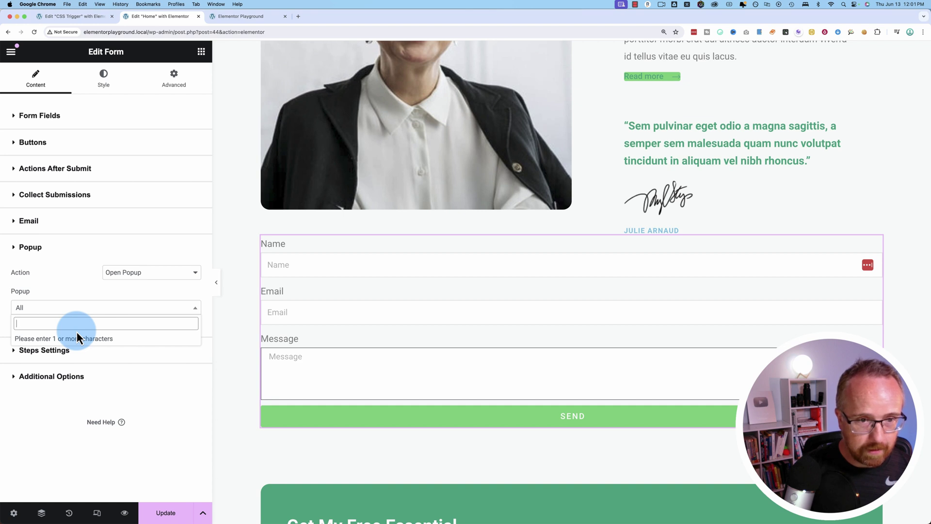
{"action": "type", "text": "dyna"}
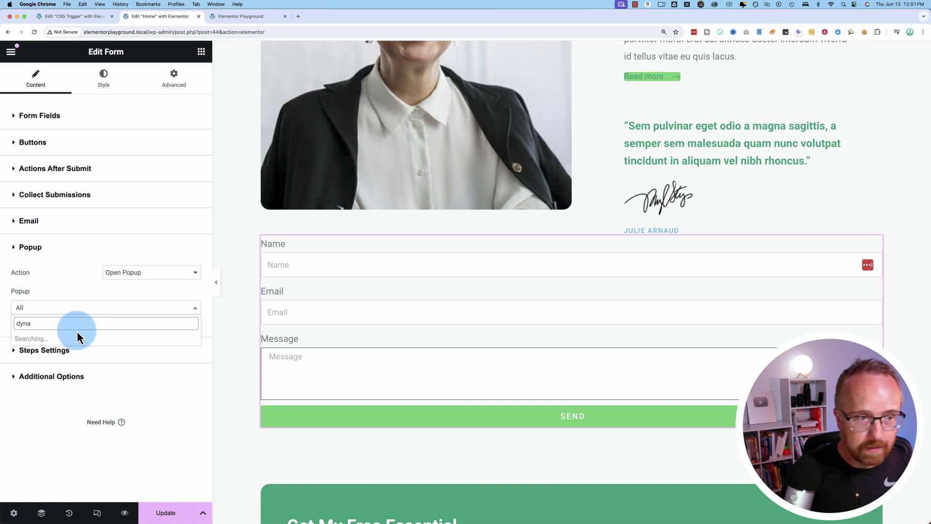
{"action": "left_click", "coordinate": [51, 339]}
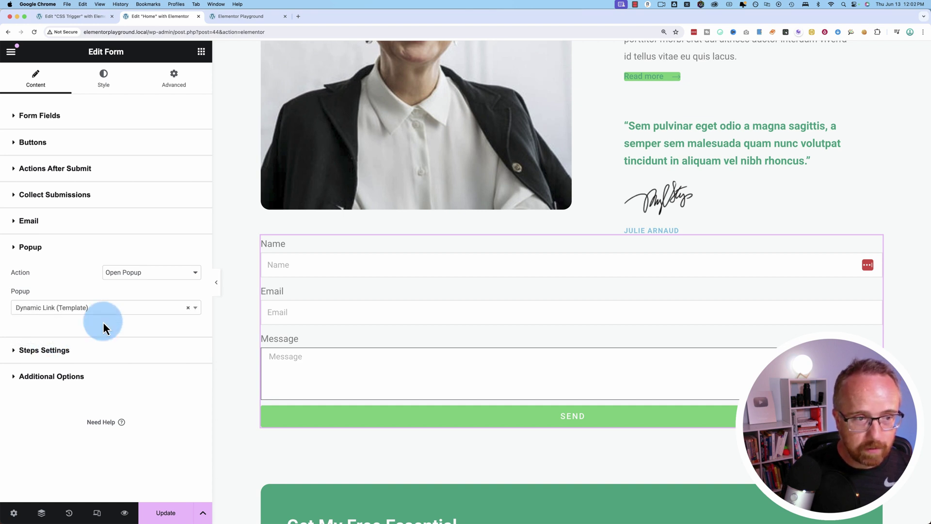
{"action": "left_click", "coordinate": [182, 515]}
- On the live home page, fill the form with a saved name, e-mail and message 'test', then SEND it
{"action": "left_click", "coordinate": [231, 17]}
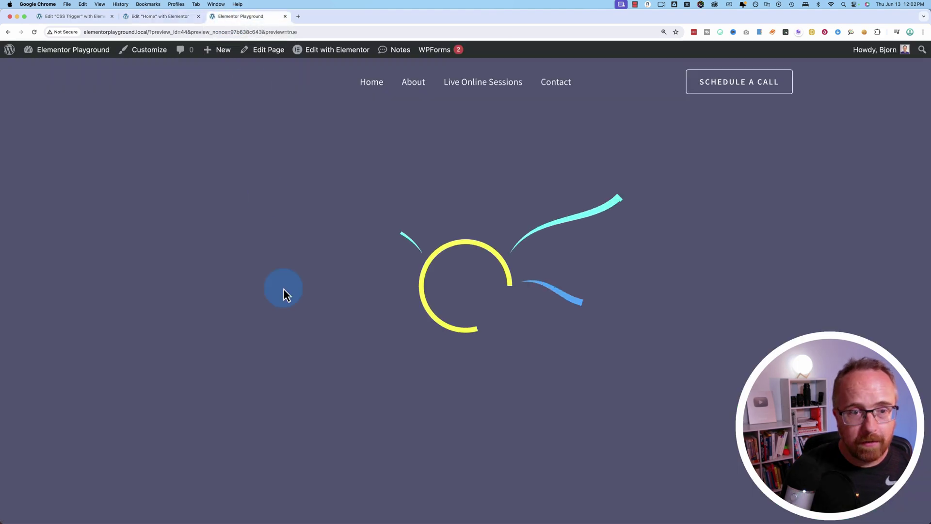
{"action": "scroll", "coordinate": [362, 360], "scroll_direction": "down", "scroll_amount": 20}
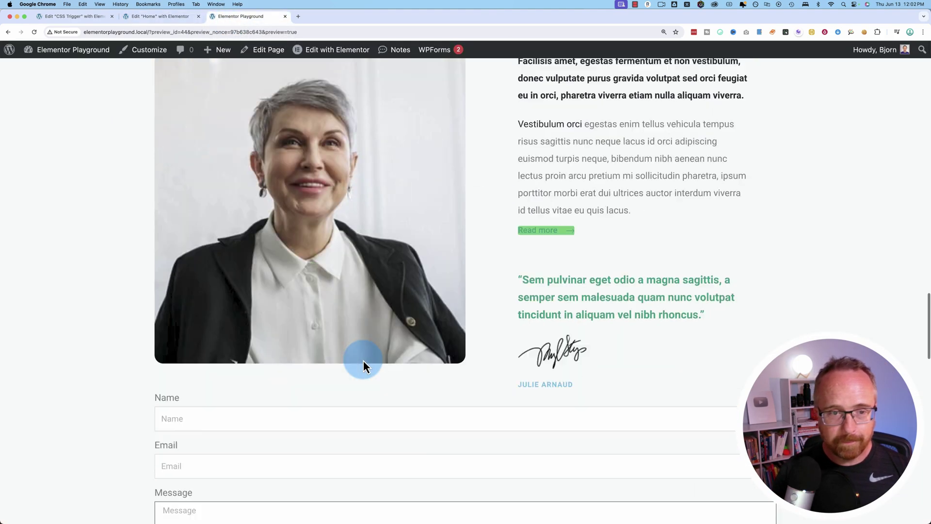
{"action": "scroll", "coordinate": [362, 360], "scroll_direction": "down", "scroll_amount": 4}
{"action": "left_click", "coordinate": [208, 244]}
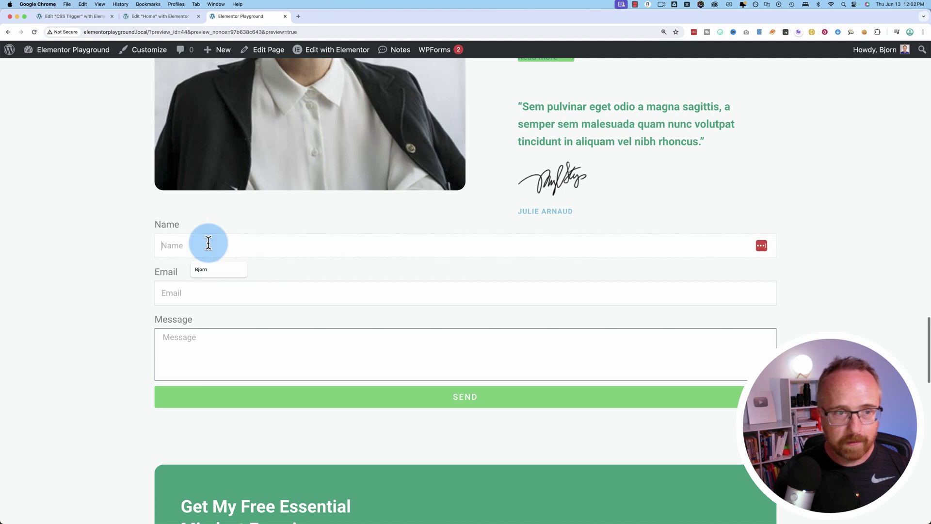
{"action": "left_click", "coordinate": [209, 268]}
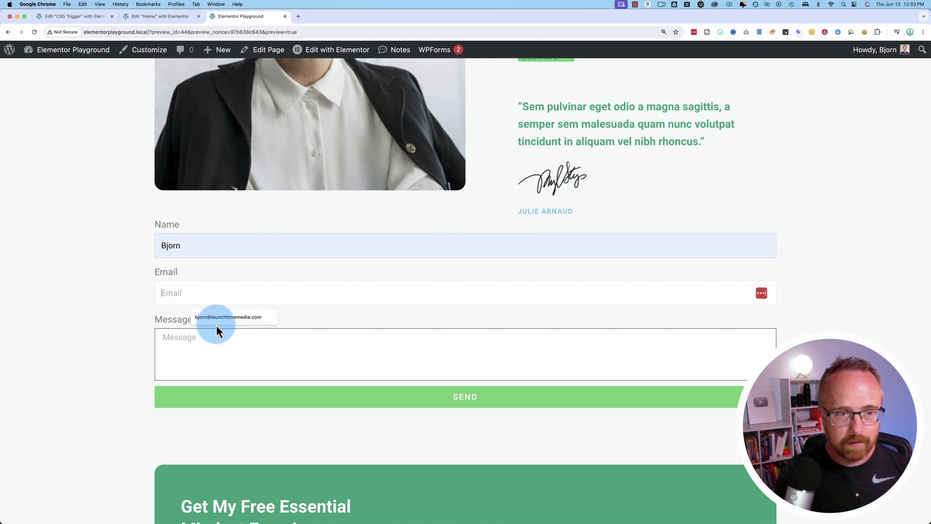
{"action": "left_click", "coordinate": [216, 320]}
{"action": "left_click", "coordinate": [214, 357]}
{"action": "type", "text": "test"}
{"action": "left_click", "coordinate": [469, 400]}
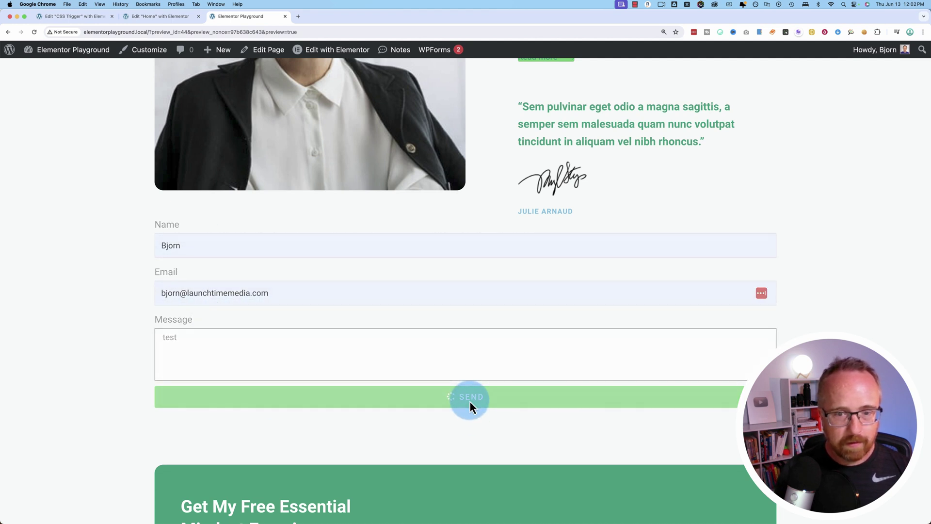